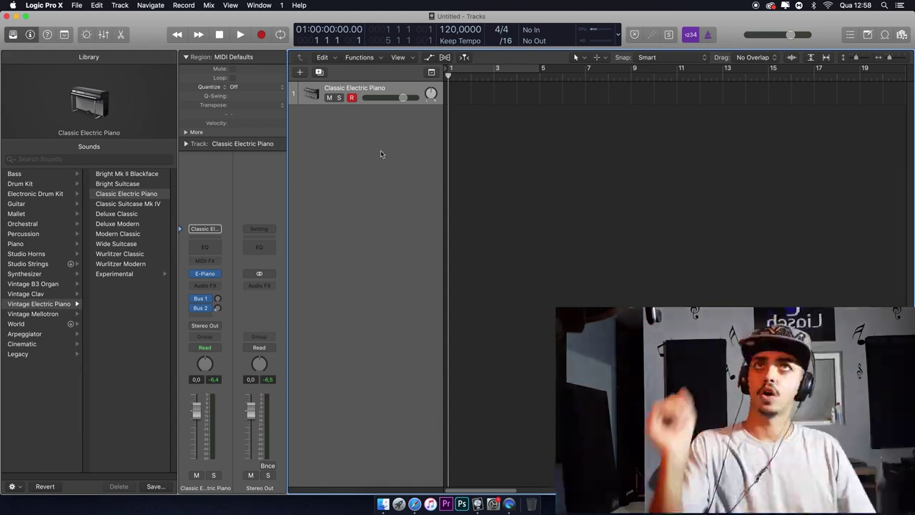
# Step: Hide the inspector and the library, and set the project tempo to 130 BPM
pyautogui.click(30, 35)
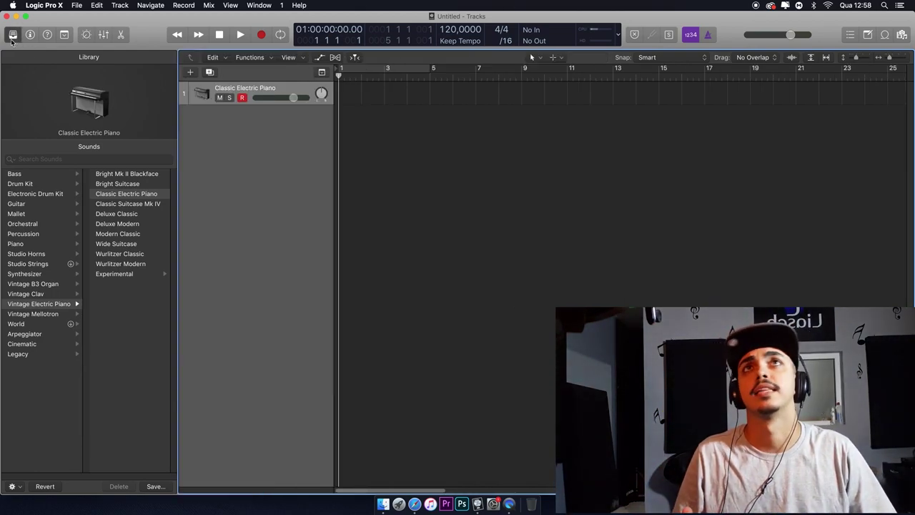
pyautogui.click(12, 35)
pyautogui.doubleClick(445, 30)
pyautogui.write('130')
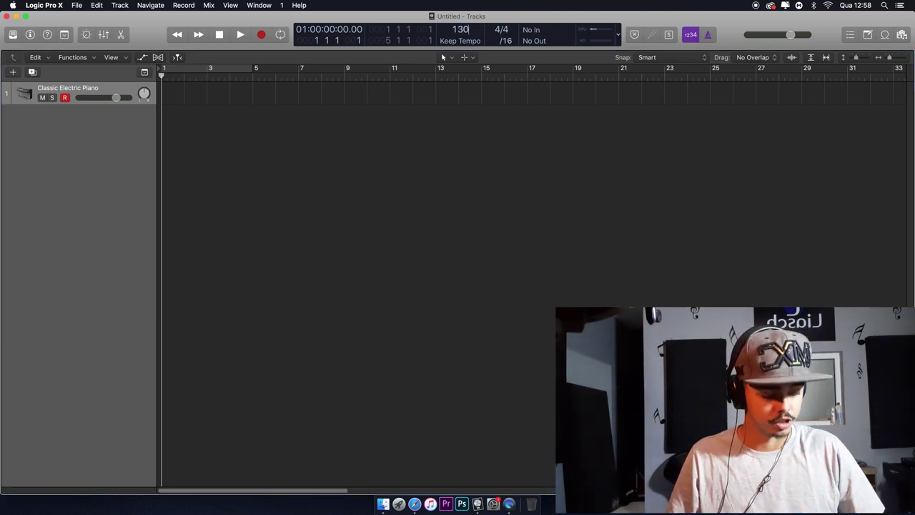
pyautogui.press('Return')
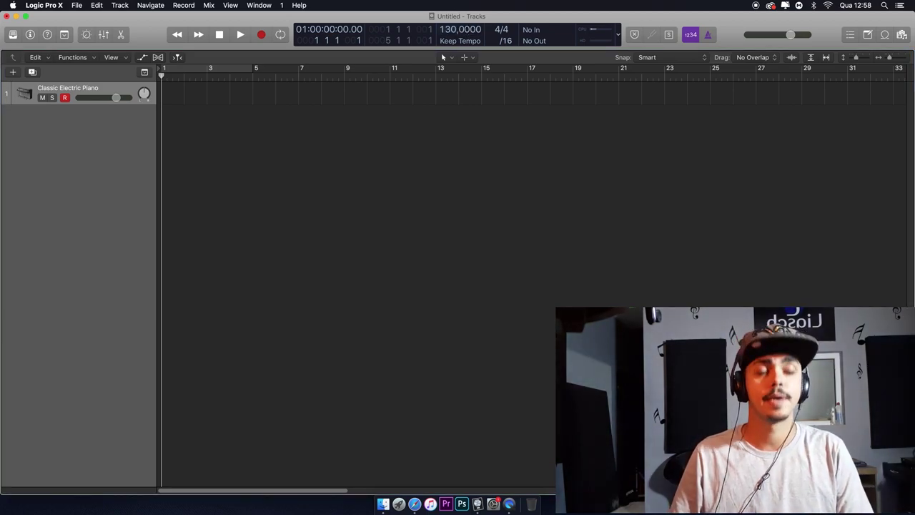
# Step: Play the metronome briefly at the new tempo and turn on cycle mode for the first four bars
pyautogui.press('space')
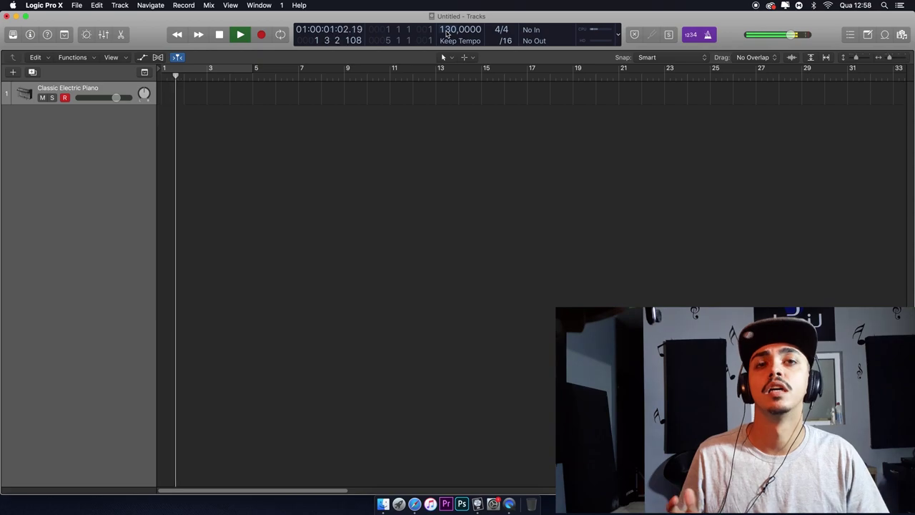
pyautogui.press('space')
pyautogui.press('c')
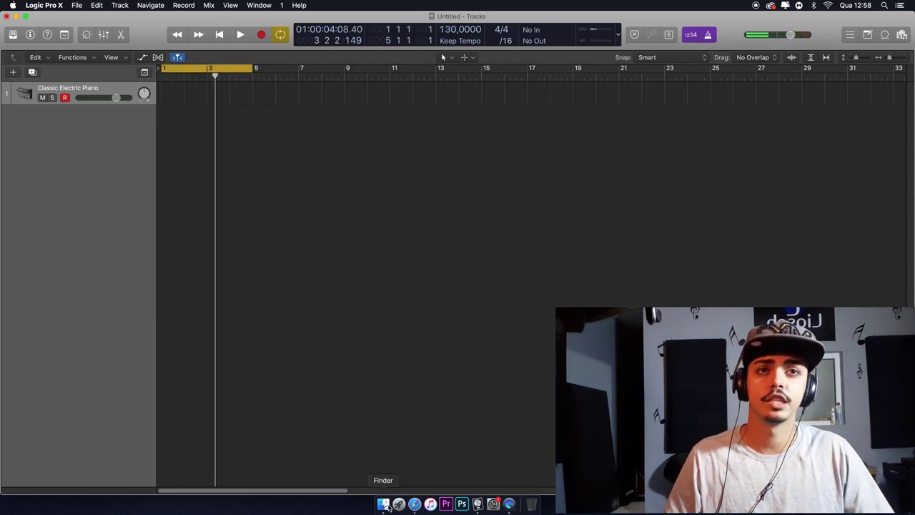
# Step: Switch to Finder and open the ATABAQUE folder inside 5 - PERCS of the PÊPA - DRUM KIT folder
pyautogui.click(383, 504)
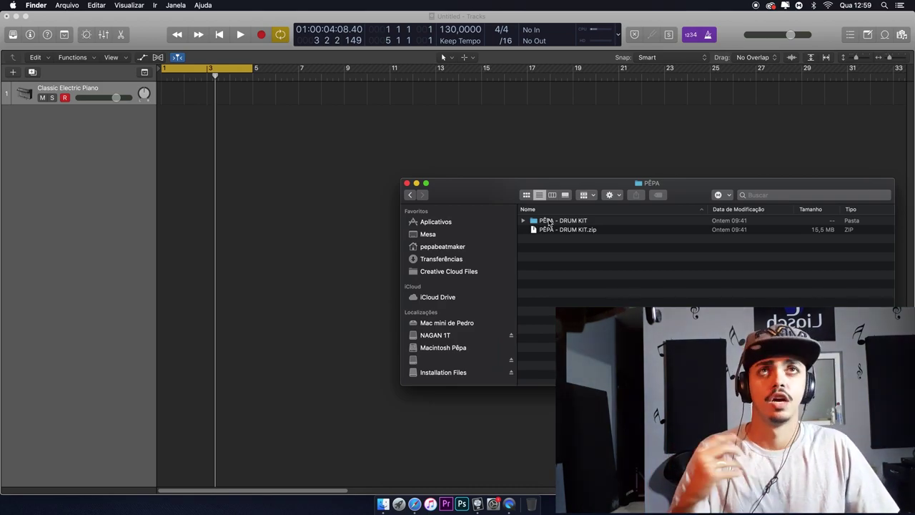
pyautogui.click(547, 221)
pyautogui.doubleClick(547, 222)
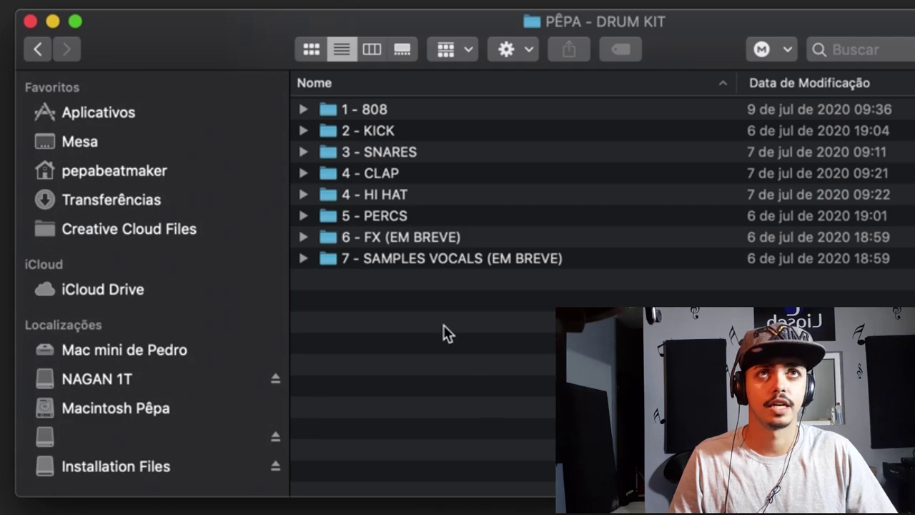
pyautogui.doubleClick(399, 213)
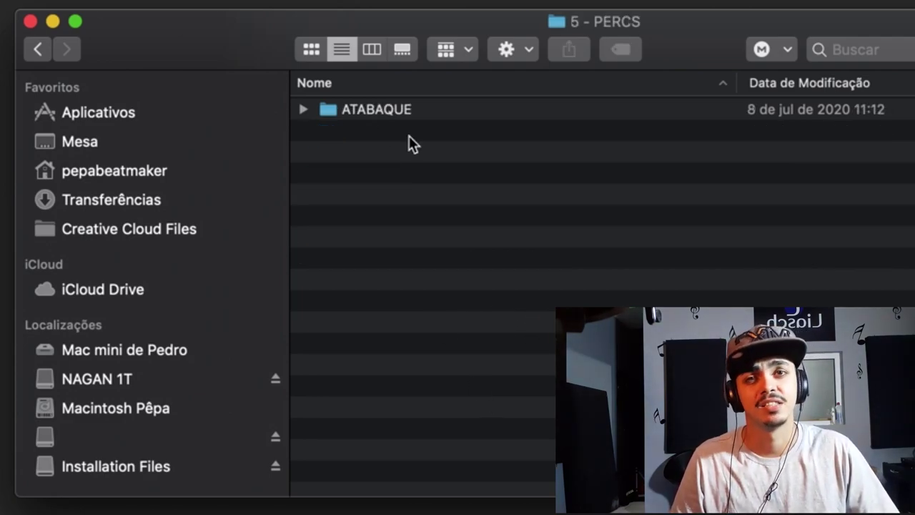
pyautogui.doubleClick(365, 110)
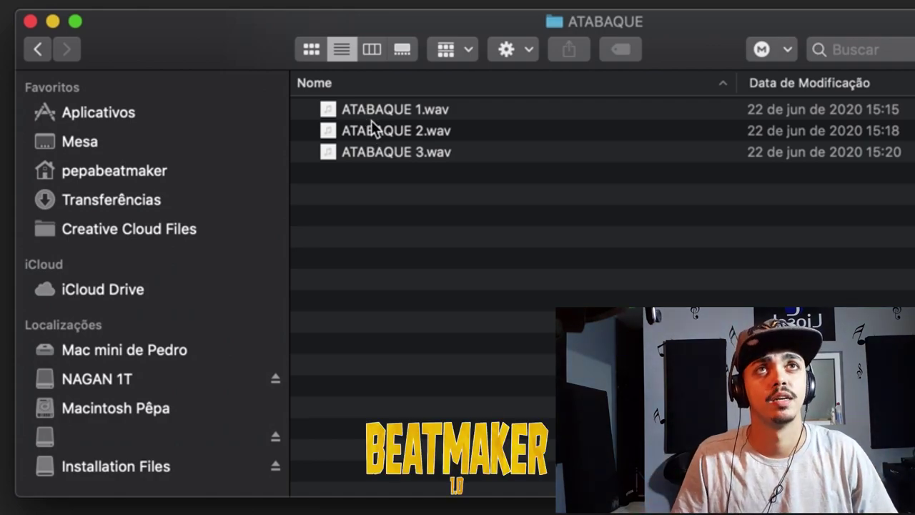
# Step: Preview the ATABAQUE percussion samples, starting with ATABAQUE 1.wav
pyautogui.click(357, 110)
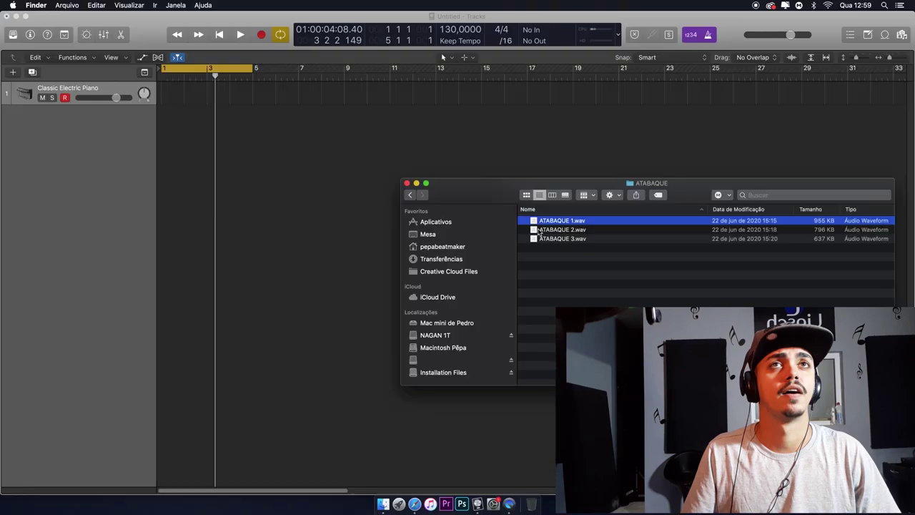
pyautogui.press('space')
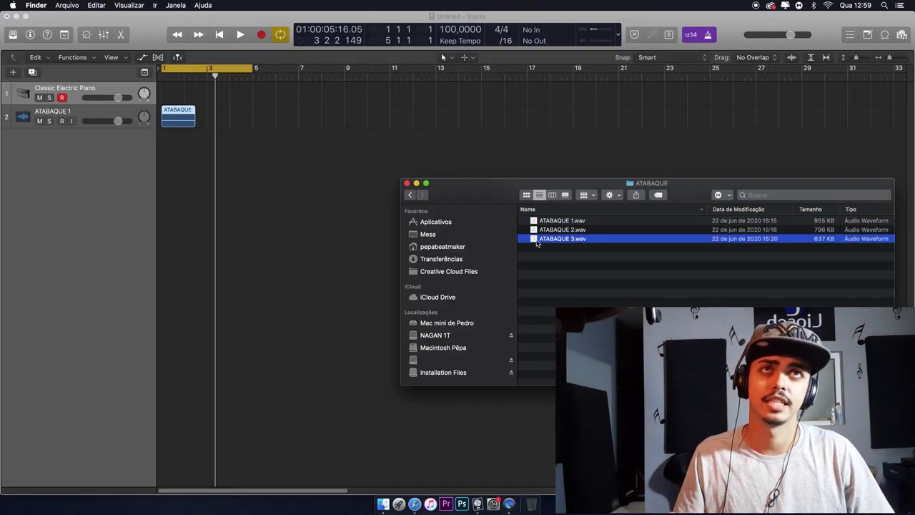
pyautogui.press('space')
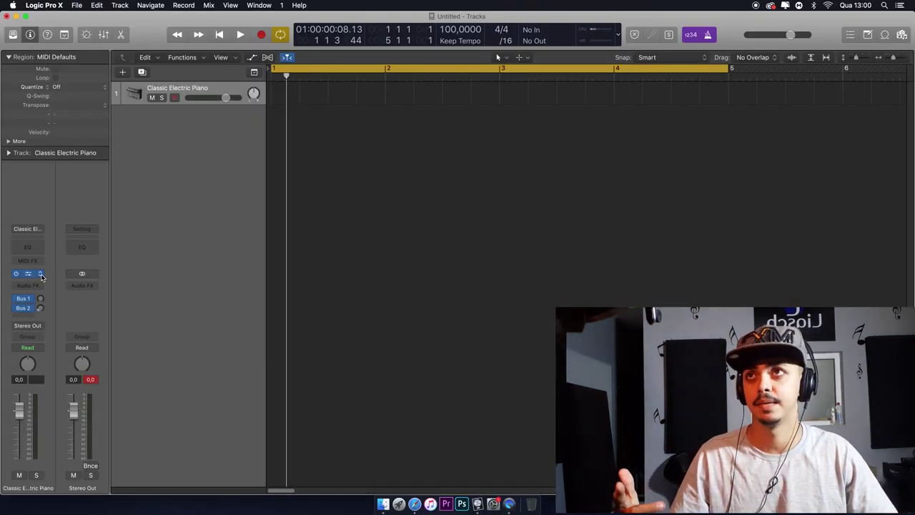
# Step: Replace the track's electric piano instrument with Kontakt and load ATABAQUE 1.wav into it
pyautogui.click(41, 273)
pyautogui.moveTo(74, 240)
pyautogui.click(203, 243)
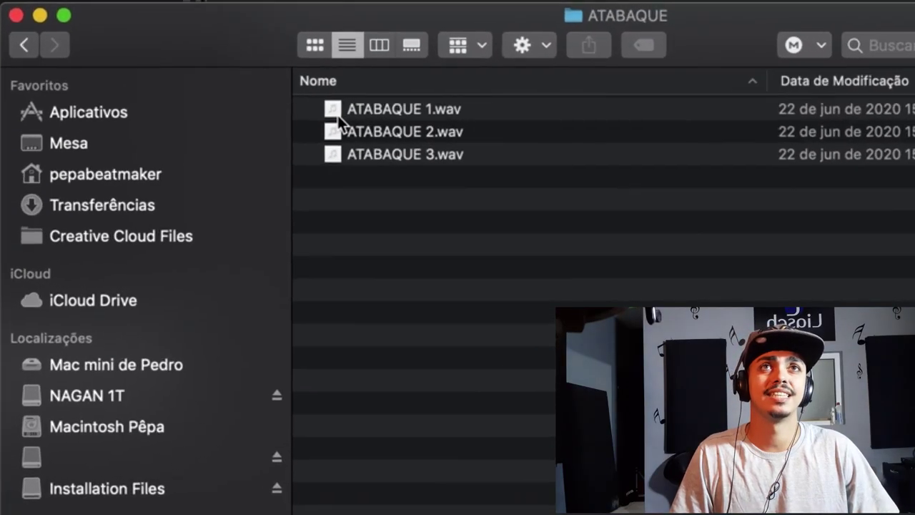
pyautogui.click(463, 177)
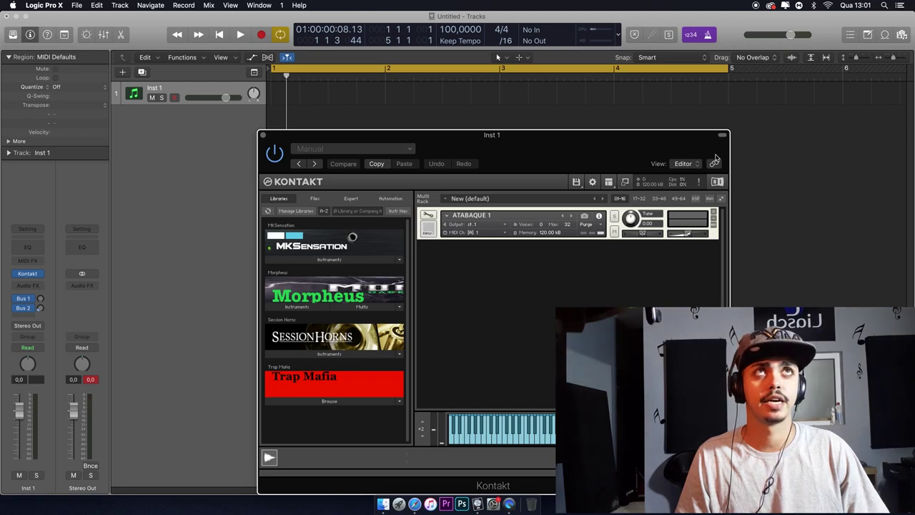
# Step: Listen to the metronome, record a four-bar ATABAQUE 1 pattern on the Inst 1 track, and close the Kontakt window
pyautogui.press('space')
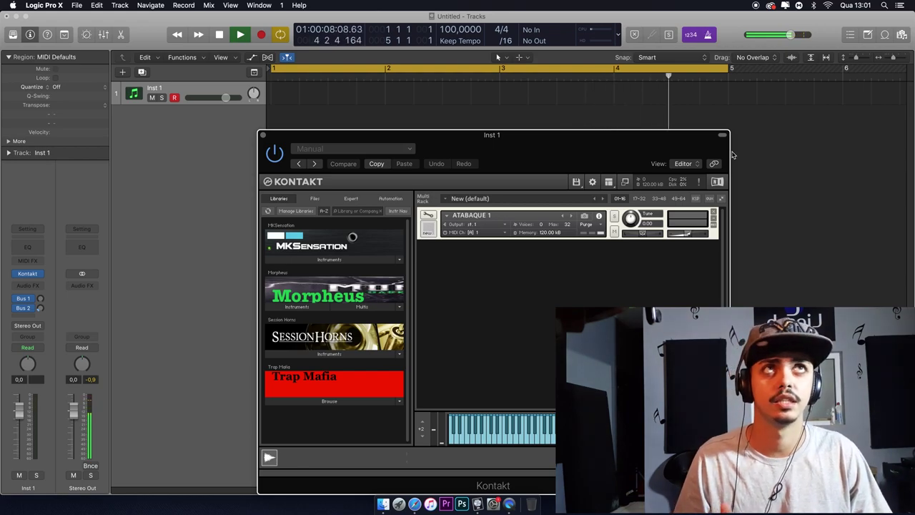
pyautogui.press('space')
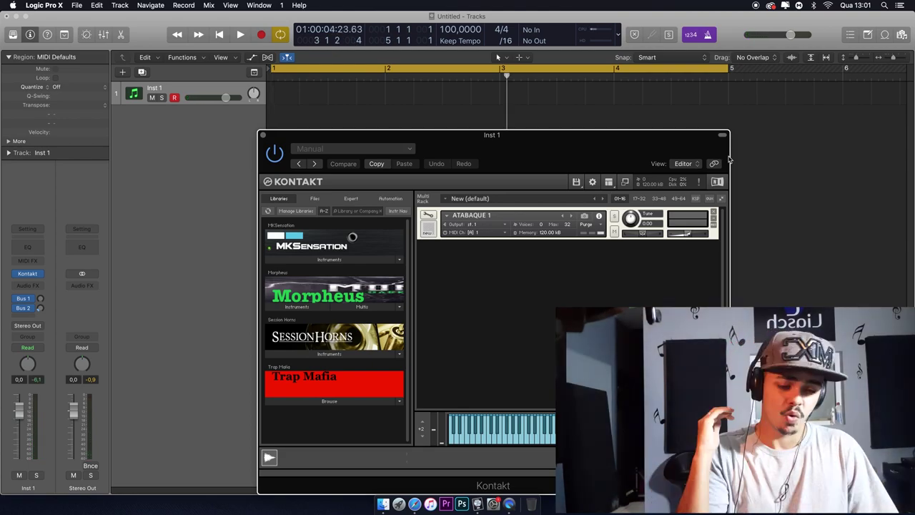
pyautogui.press('a')
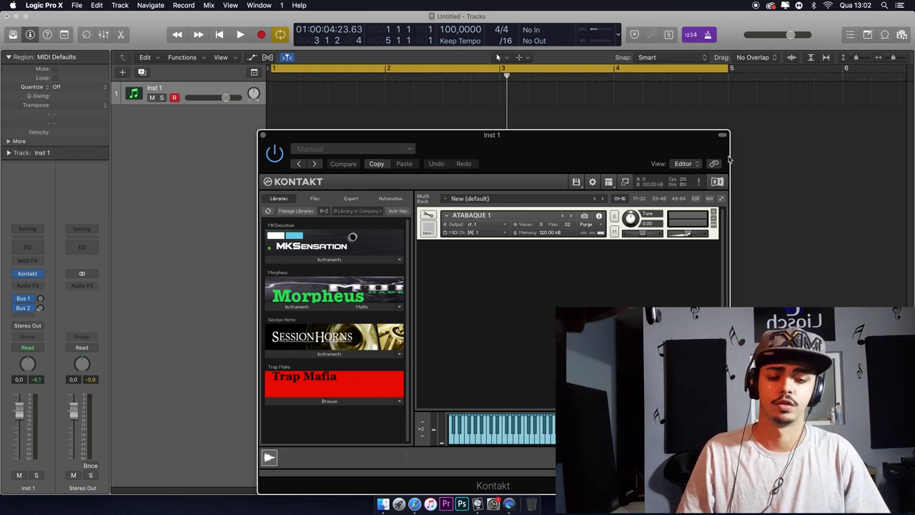
pyautogui.press('r')
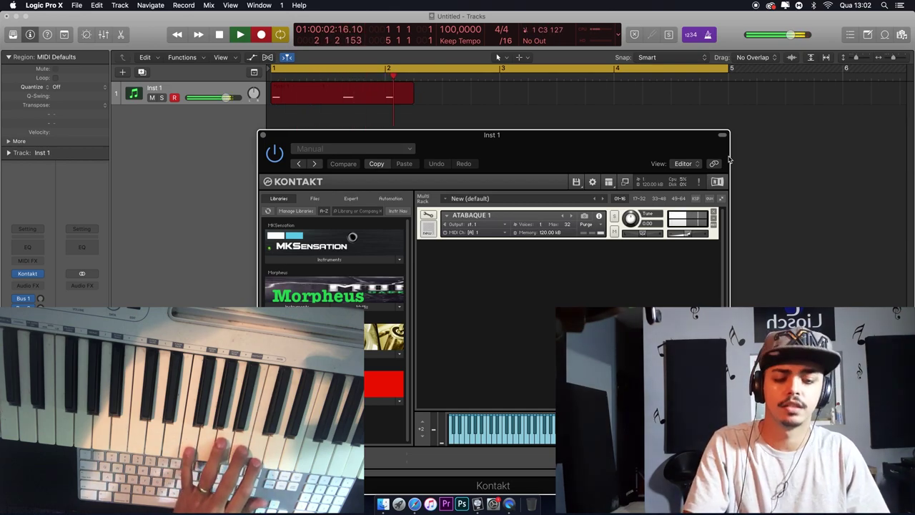
pyautogui.press('space')
pyautogui.press('super+w')
# Step: Quantize the recorded Inst 1 region to 1/16 notes and split it at bar 3
pyautogui.click(409, 94)
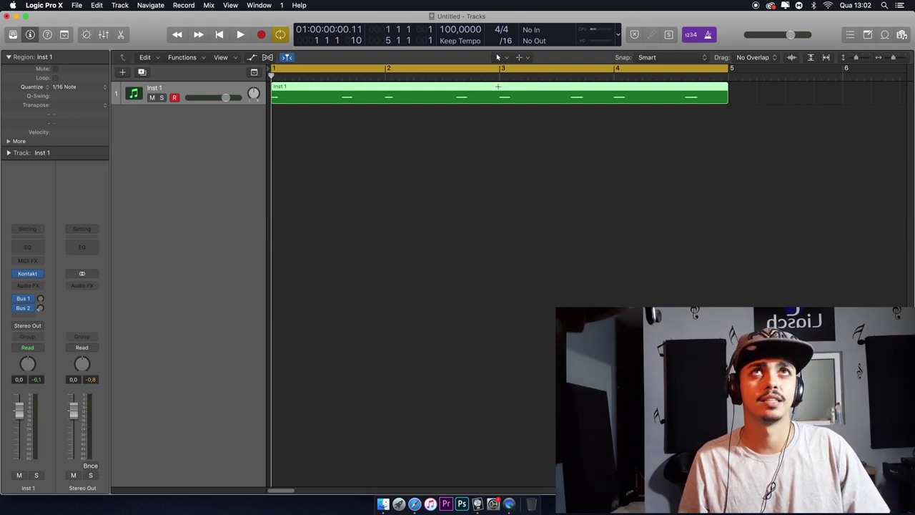
pyautogui.click(498, 86)
# Step: In the region starting at bar 3, add a second C3 hit right after the first note and nudge it slightly ahead of the 1/16 grid
pyautogui.doubleClick(516, 98)
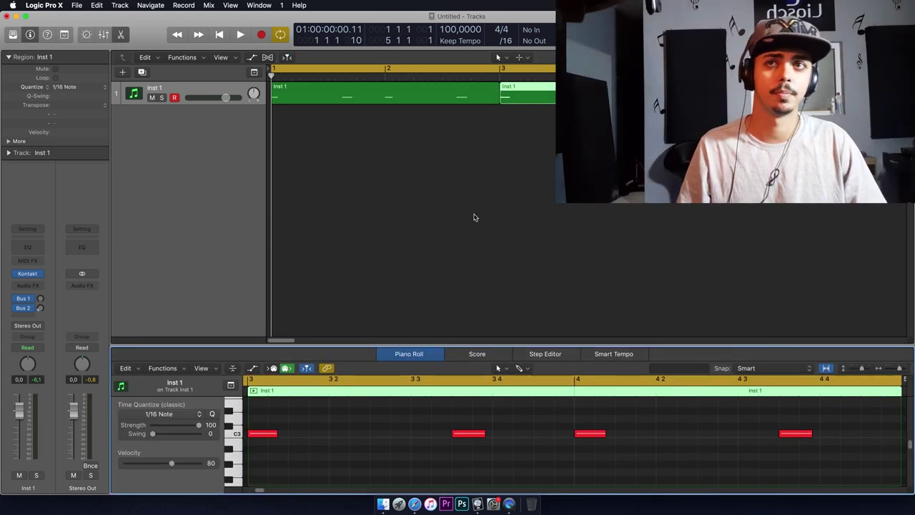
pyautogui.moveTo(259, 434); pyautogui.dragTo(280, 435)
pyautogui.press('space')
pyautogui.press('space')
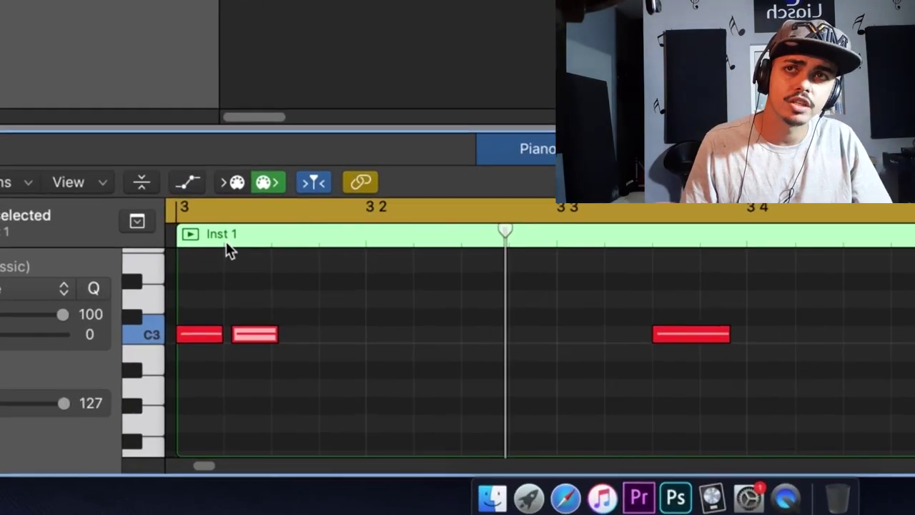
pyautogui.click(221, 236)
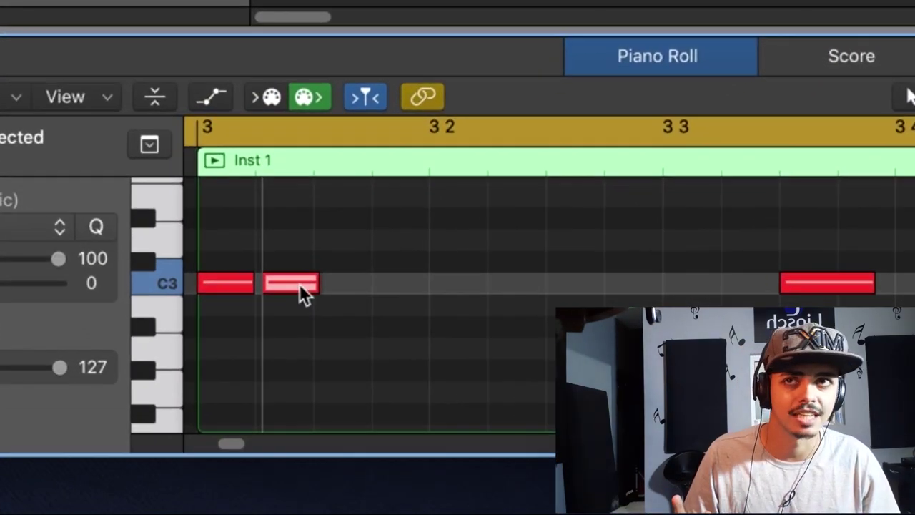
pyautogui.moveTo(300, 283); pyautogui.dragTo(281, 283)
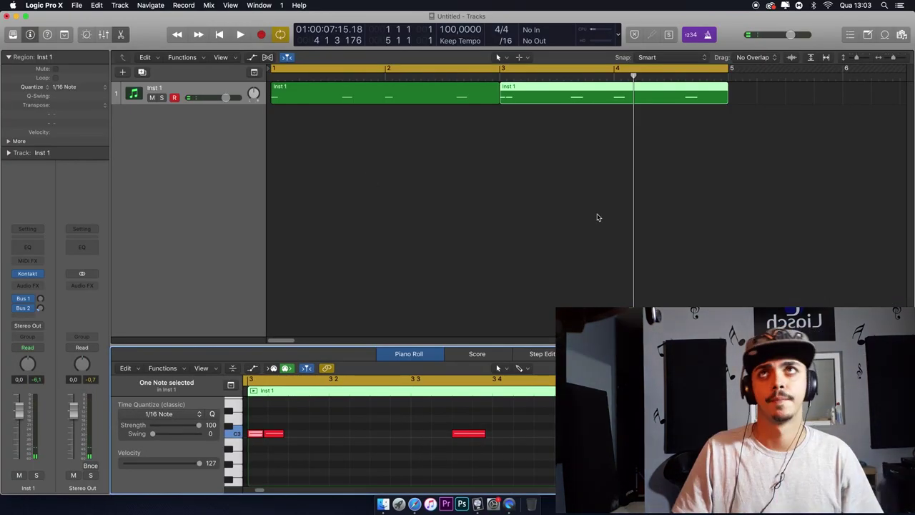
pyautogui.press('space')
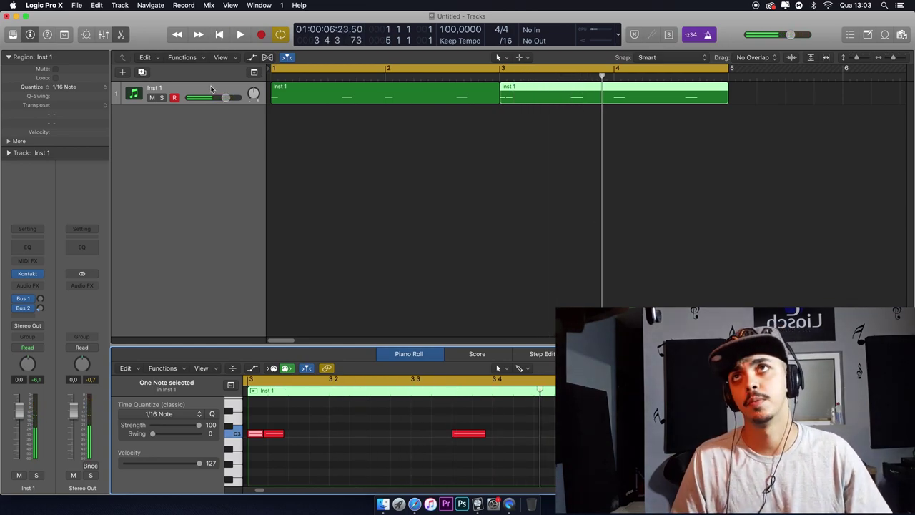
# Step: Duplicate the Inst 1 track with its settings and replace the sample in the new track's Kontakt with ATABAQUE 3.wav
pyautogui.click(142, 72)
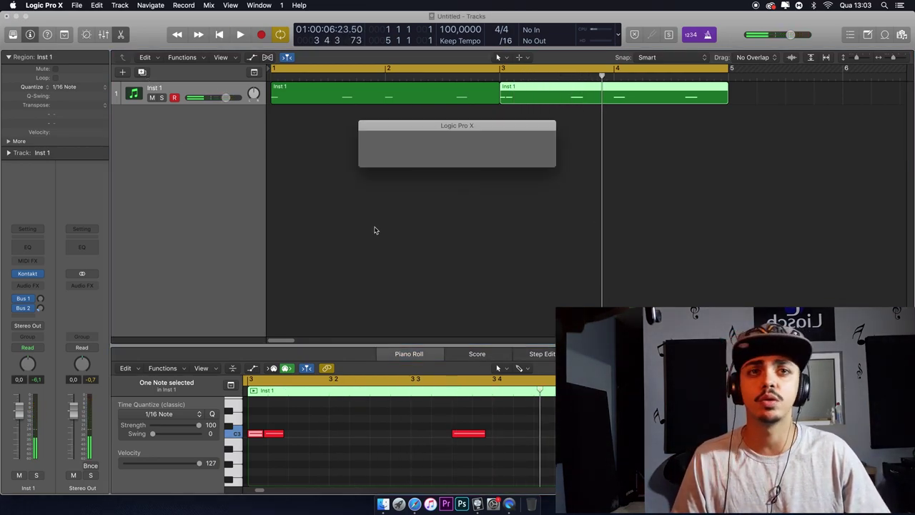
pyautogui.click(29, 275)
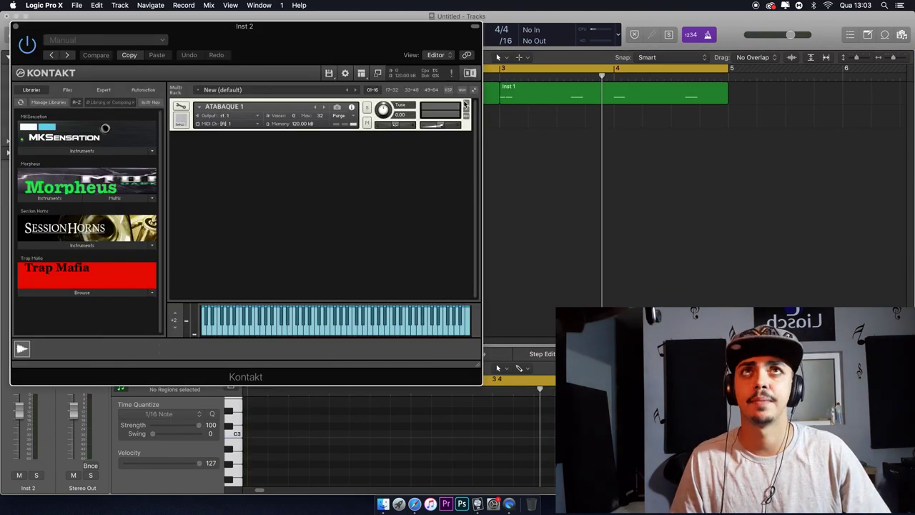
pyautogui.click(383, 504)
pyautogui.click(542, 240)
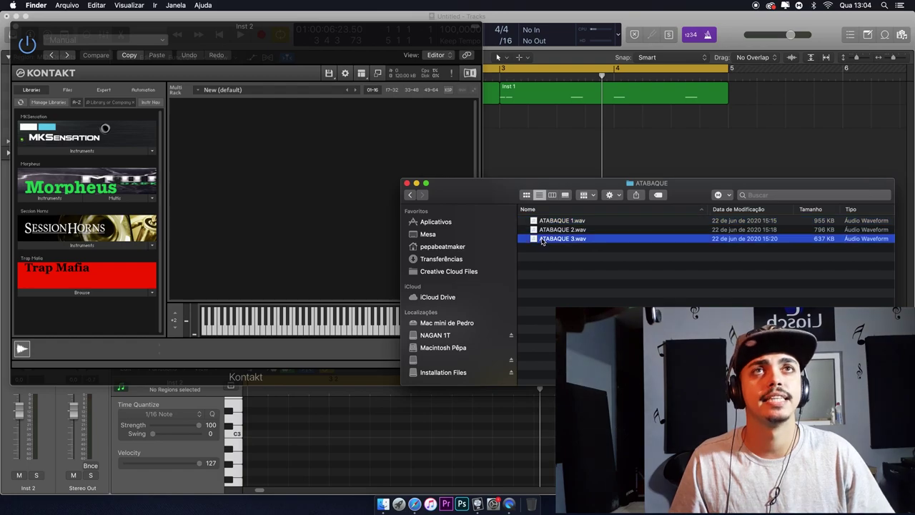
pyautogui.press('space')
pyautogui.press('space')
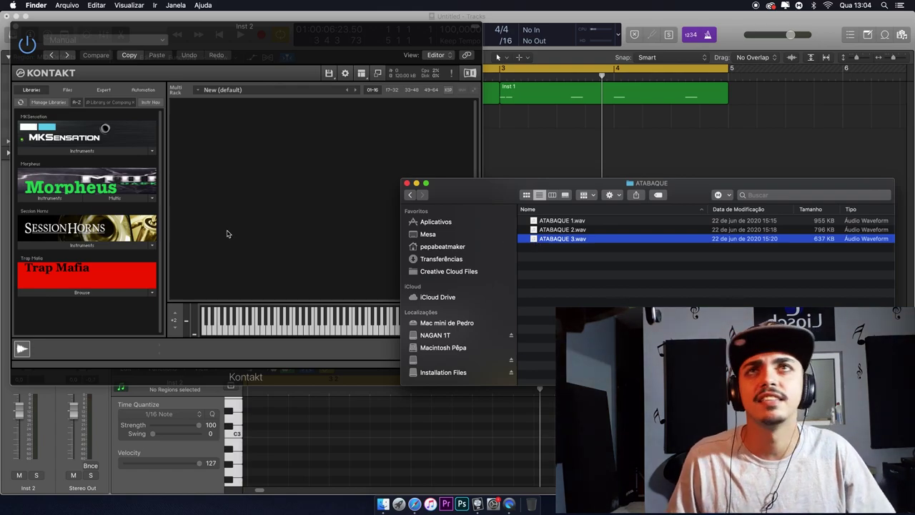
pyautogui.moveTo(230, 238); pyautogui.dragTo(245, 239)
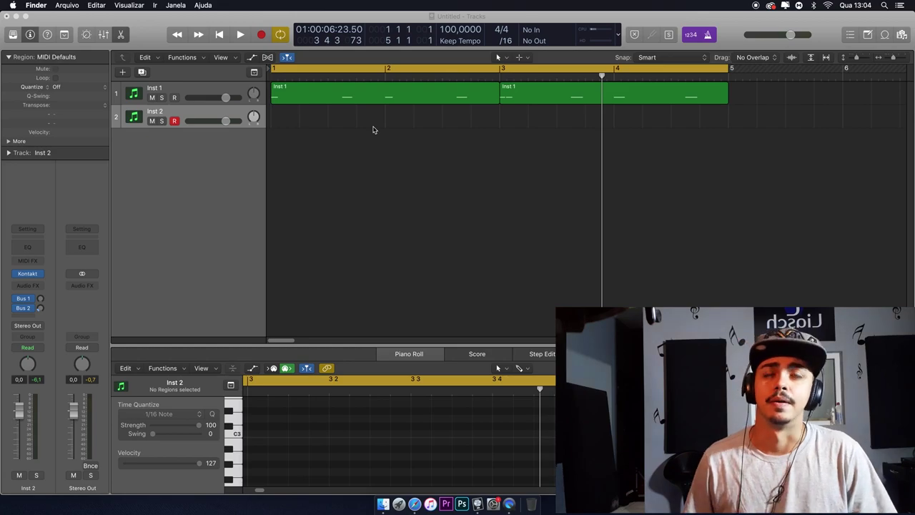
# Step: Record a four-bar C3 percussion pattern on the Inst 2 track and quantize all its notes to 1/16
pyautogui.click(376, 151)
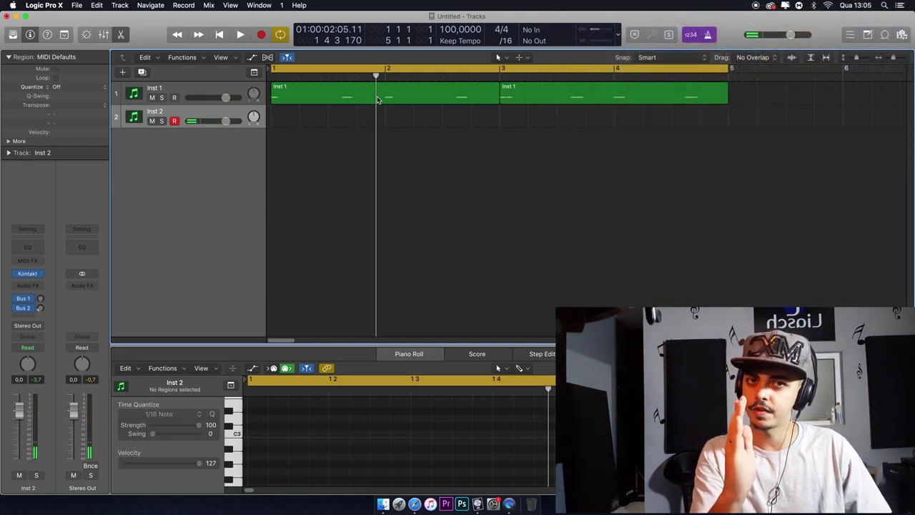
pyautogui.press('r')
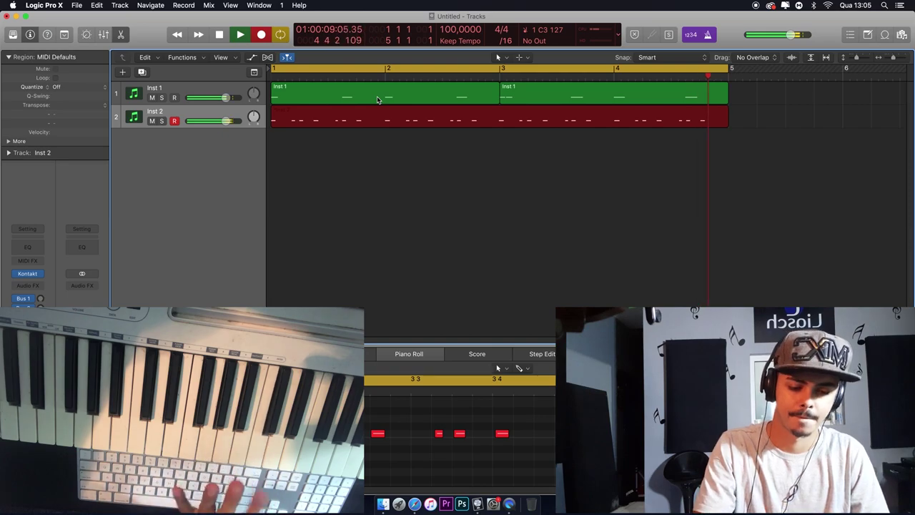
pyautogui.press('space')
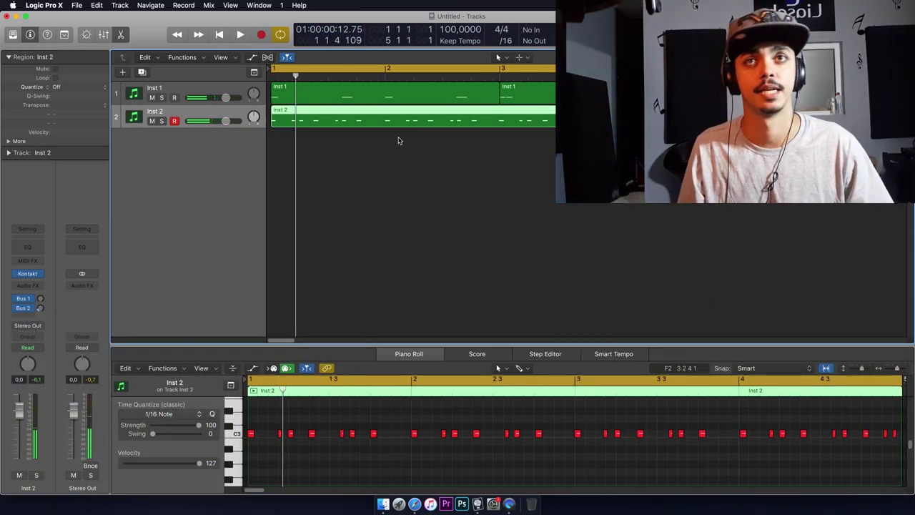
pyautogui.press('super+a')
pyautogui.press('q')
# Step: Select the Inst 2 notes on the downbeats of all four bars and delete them
pyautogui.click(256, 436)
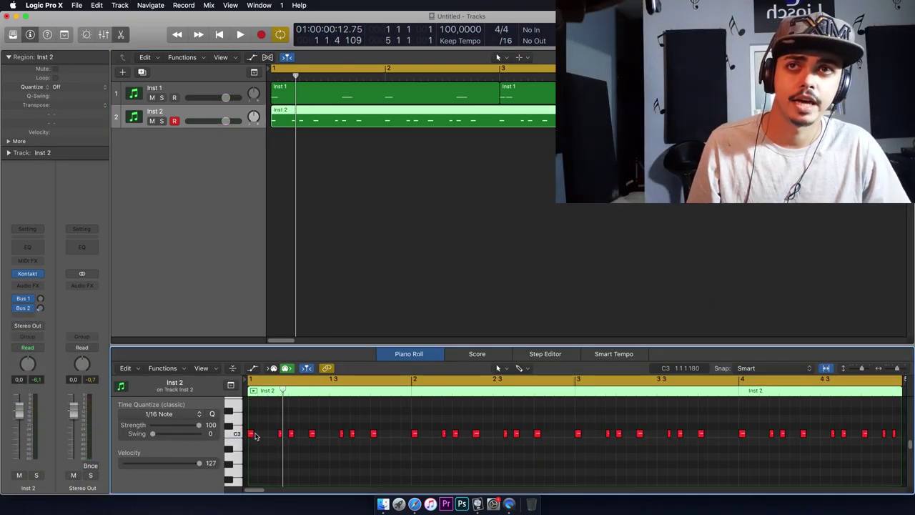
pyautogui.click(252, 435)
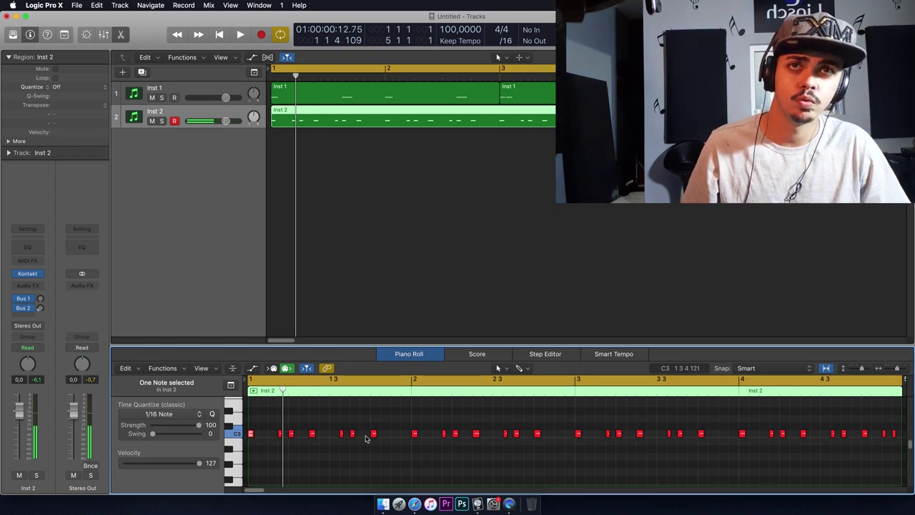
pyautogui.hotkey('shift', 'p')
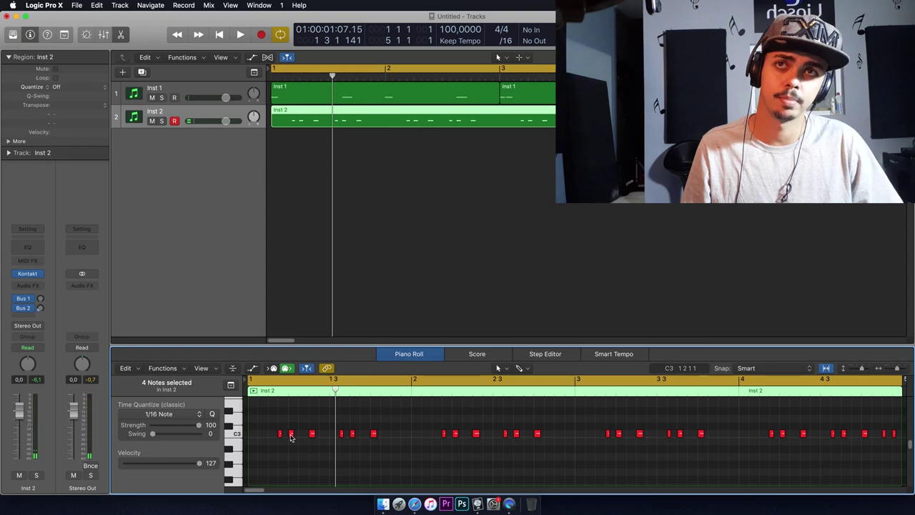
# Step: Delete the notes on beat 2 of all four bars in the Inst 2 region and play the pattern back
pyautogui.click(291, 435)
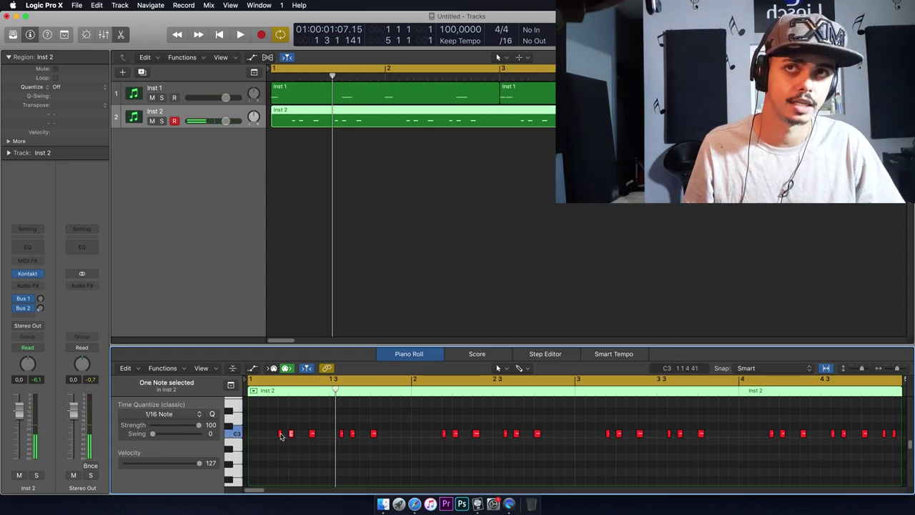
pyautogui.hotkey('shift', 'p')
pyautogui.press('Delete')
pyautogui.press('space')
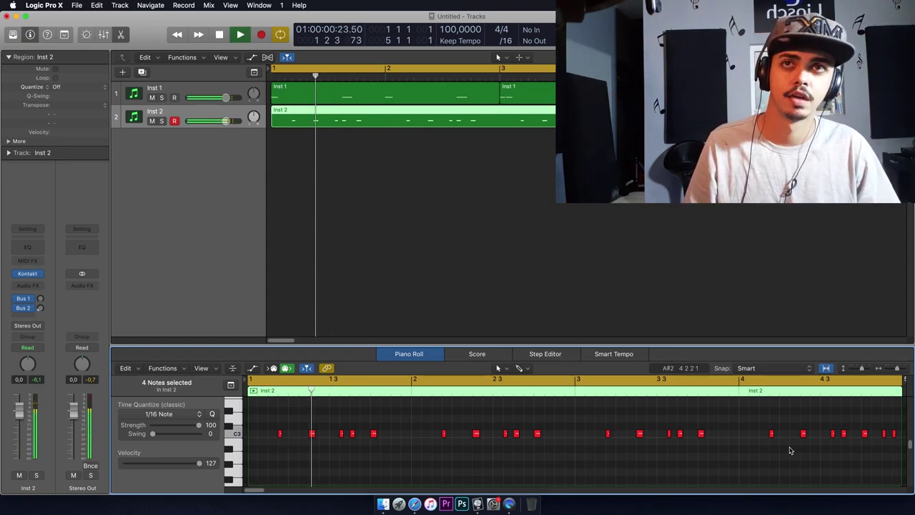
pyautogui.press('space')
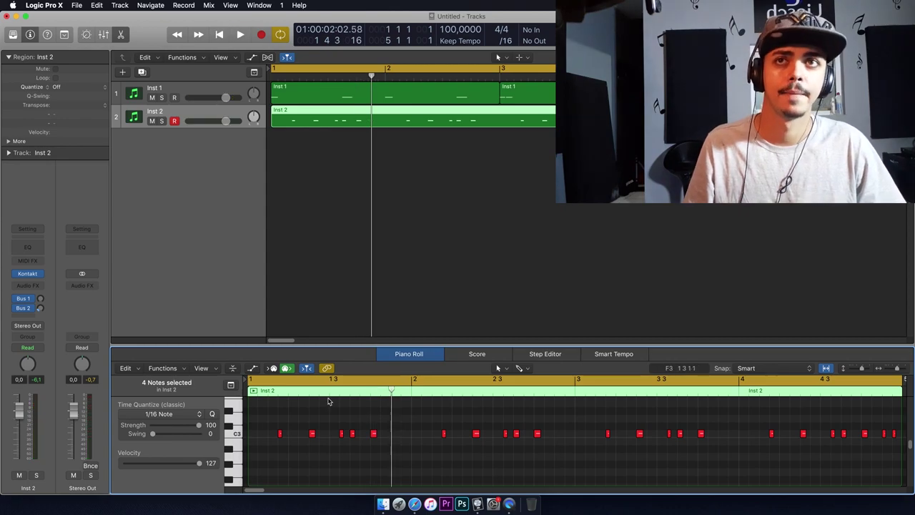
# Step: Delete the notes on the second sixteenth of beat 3 in all four Inst 2 bars and listen to the result
pyautogui.click(330, 395)
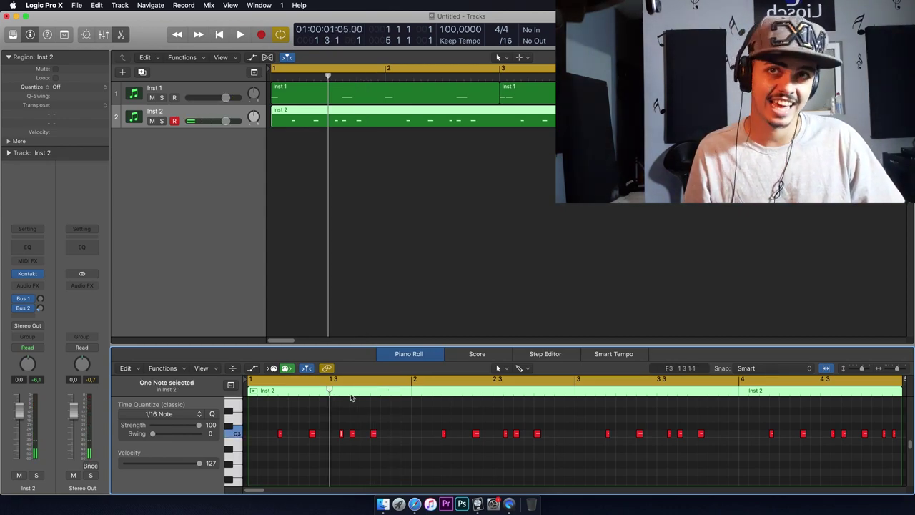
pyautogui.click(350, 398)
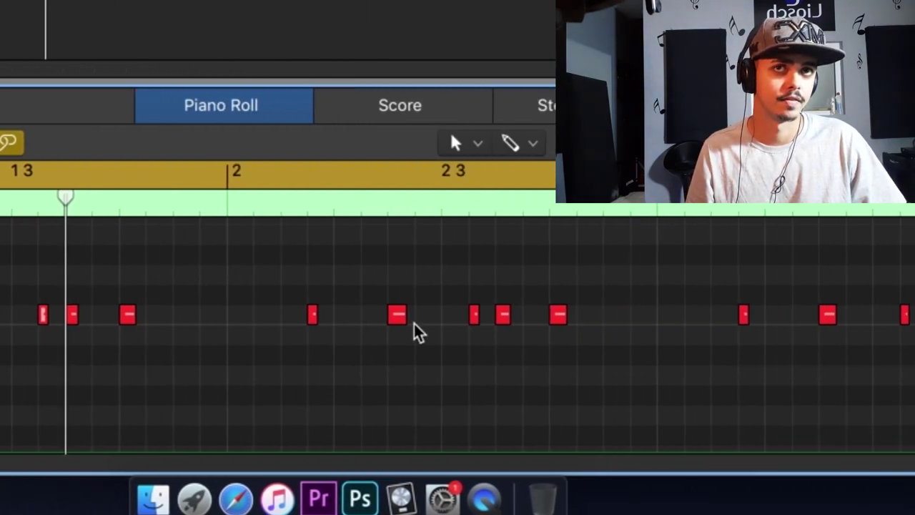
pyautogui.click(223, 315)
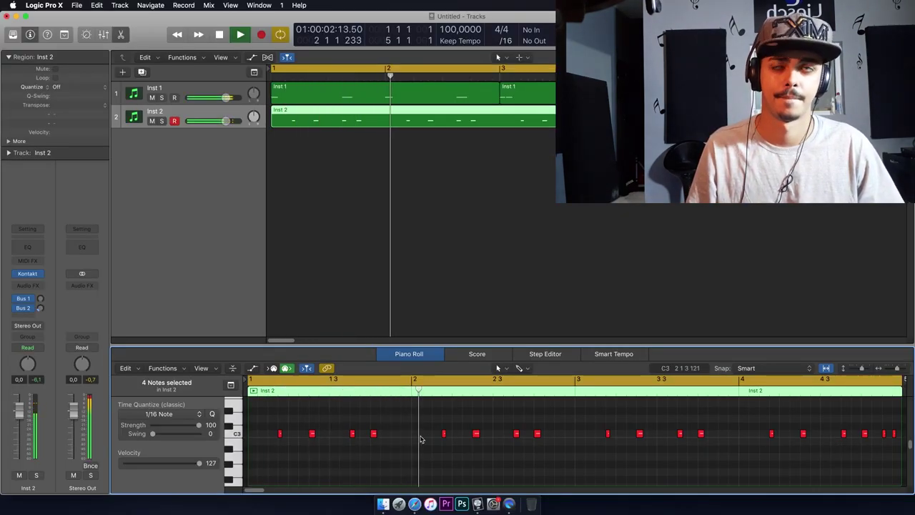
pyautogui.press('space')
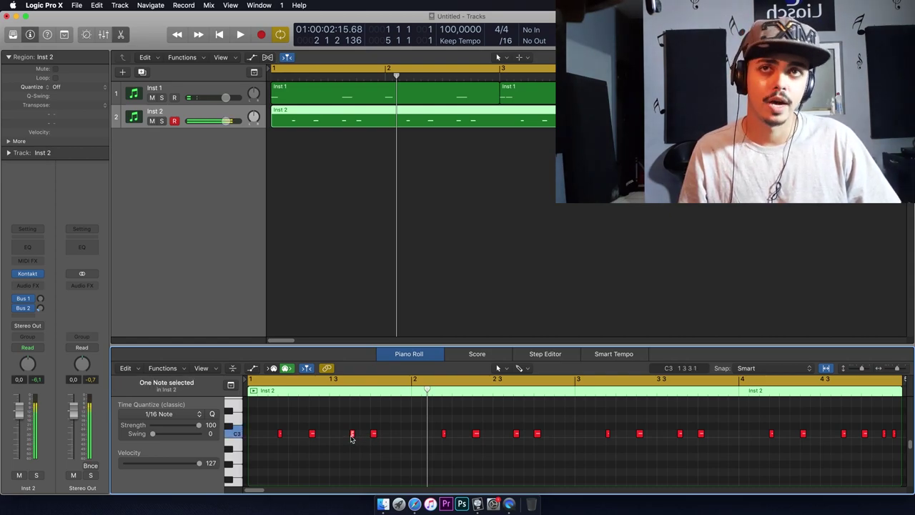
# Step: Delete the last two short notes at the end of bar 4 in the Inst 2 region
pyautogui.click(350, 393)
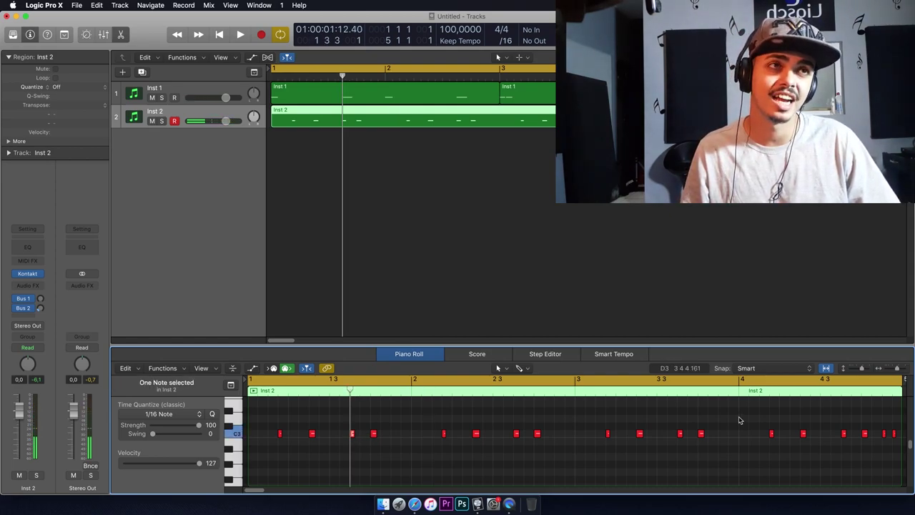
pyautogui.moveTo(881, 423); pyautogui.dragTo(899, 439)
pyautogui.press('Delete')
# Step: Delete the notes on the third sixteenth of beat 3 in bars 1 to 3 of Inst 2 and play the beat back
pyautogui.click(353, 433)
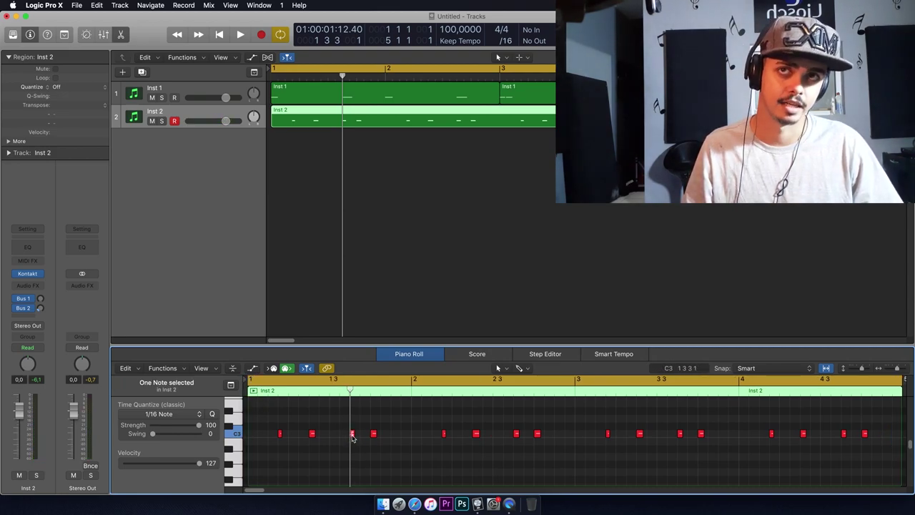
pyautogui.keyDown('shift'); pyautogui.click(640, 434); pyautogui.keyUp('shift')
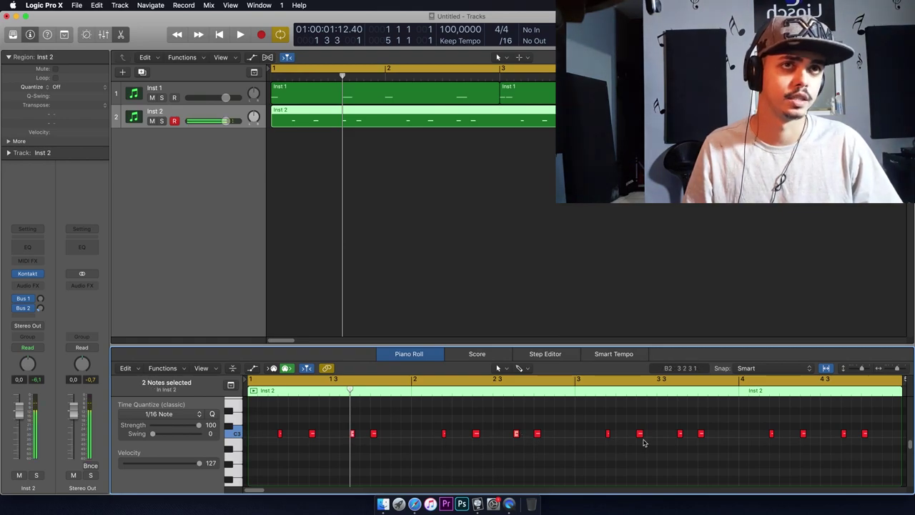
pyautogui.press('Delete')
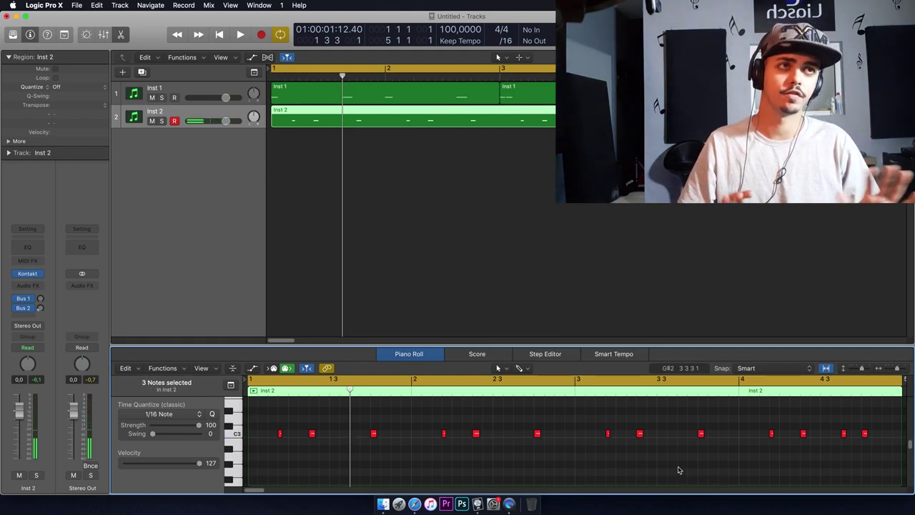
pyautogui.press('space')
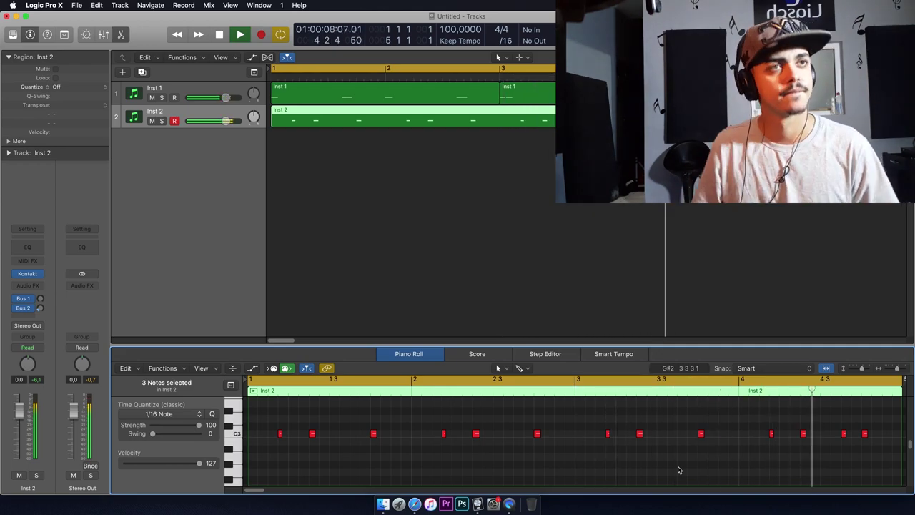
pyautogui.press('space')
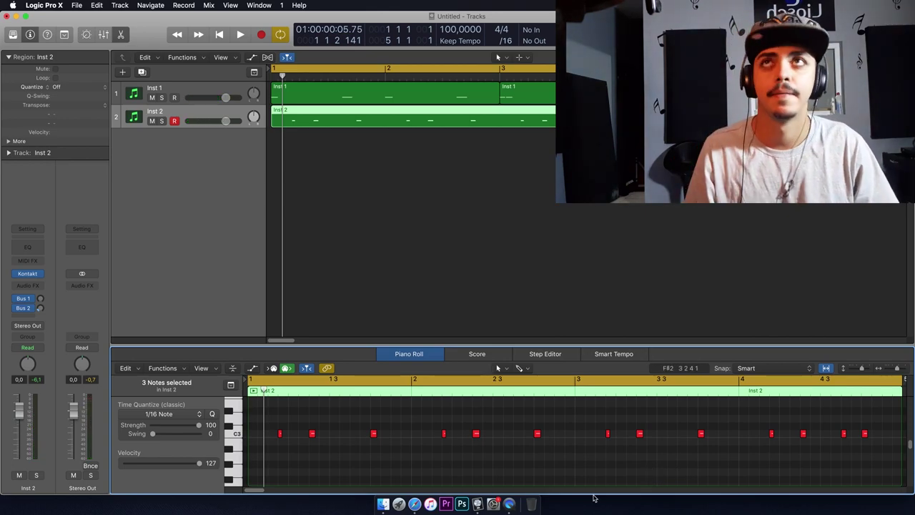
# Step: Duplicate the Inst 2 track with its settings and remove the ATABAQUE 3 instrument from the new track's Kontakt
pyautogui.click(199, 120)
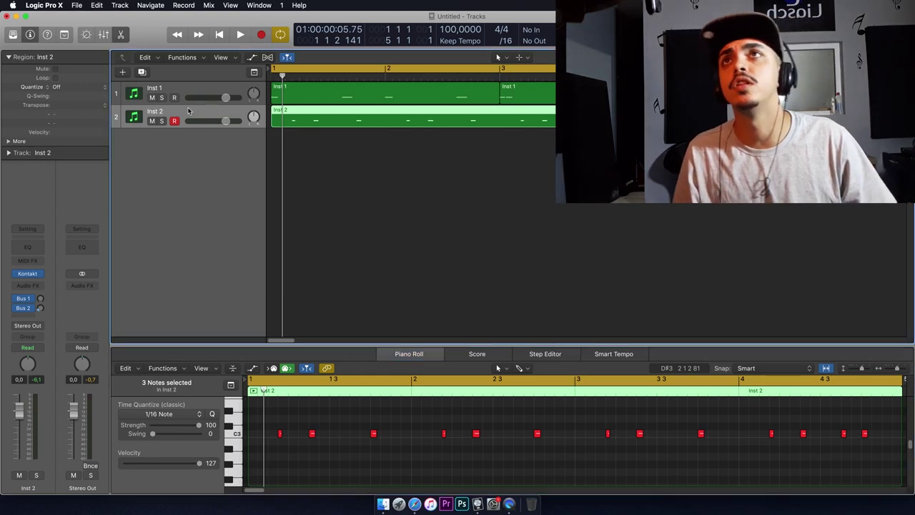
pyautogui.click(142, 72)
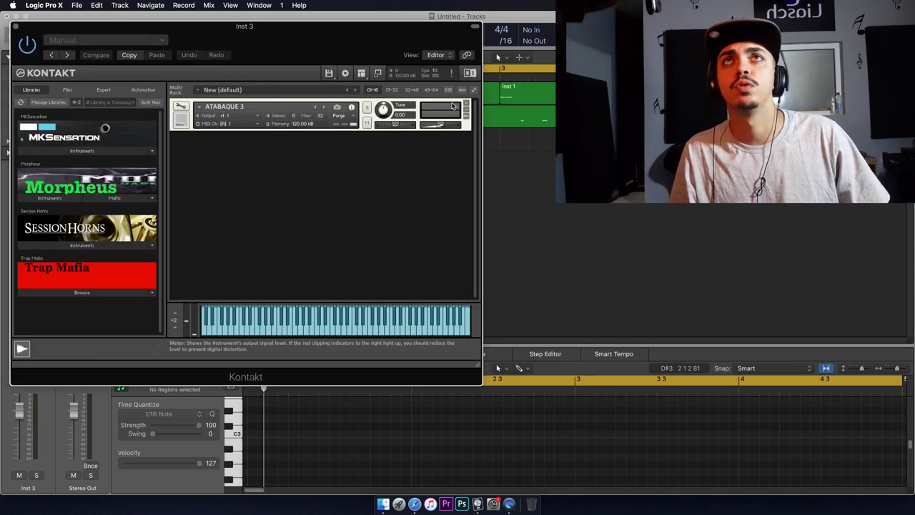
pyautogui.click(468, 105)
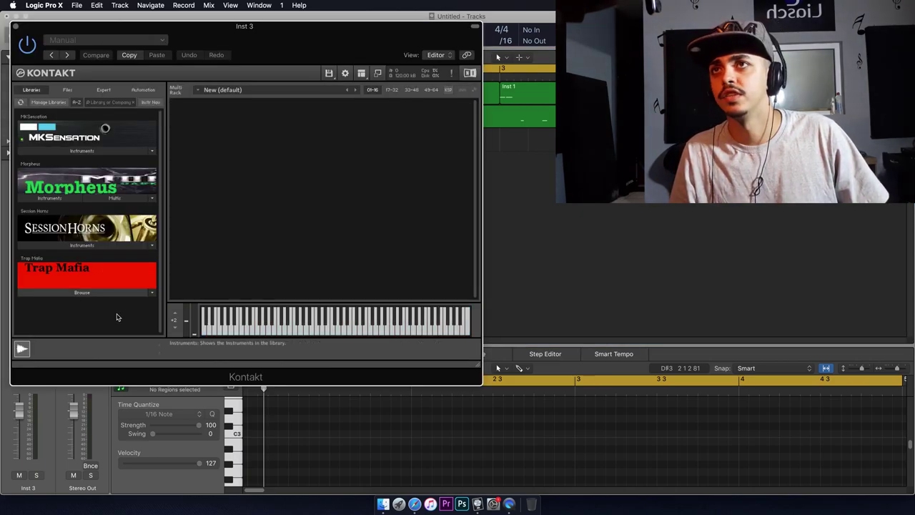
# Step: Load an instrument from the Keys folder of the Trap Mafia library into the Inst 3 track's Kontakt
pyautogui.click(120, 294)
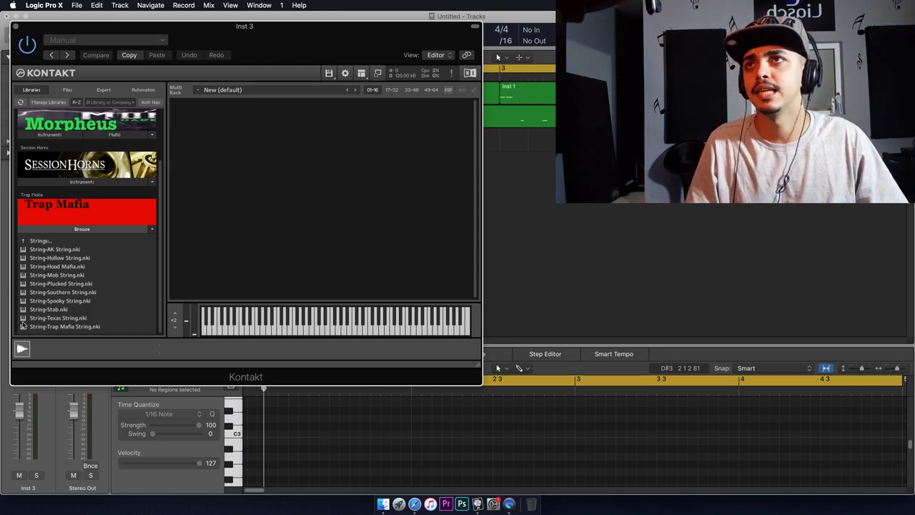
pyautogui.click(72, 241)
pyautogui.scroll(-2, 53, 300)
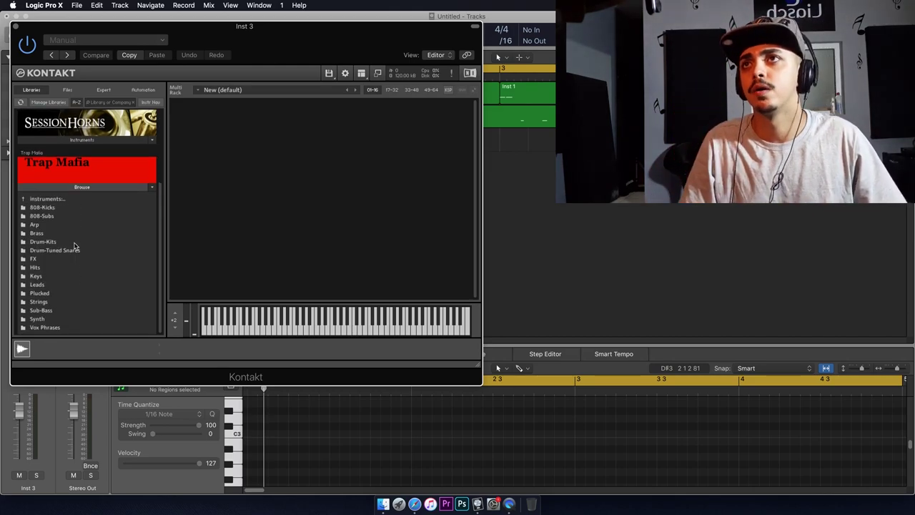
pyautogui.doubleClick(36, 276)
pyautogui.click(56, 181)
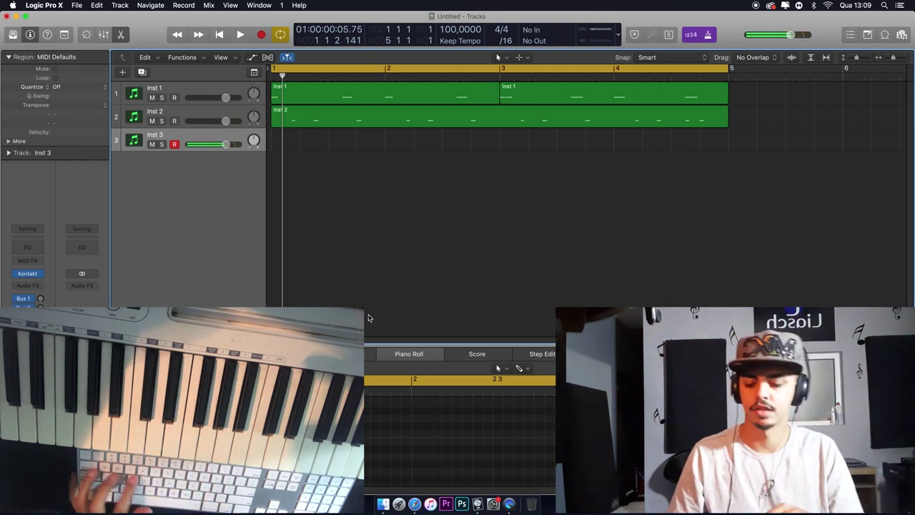
# Step: Record a four-bar chord pattern on the Inst 3 track, quantized to 1/16, and play it back with the percussion
pyautogui.press('r')
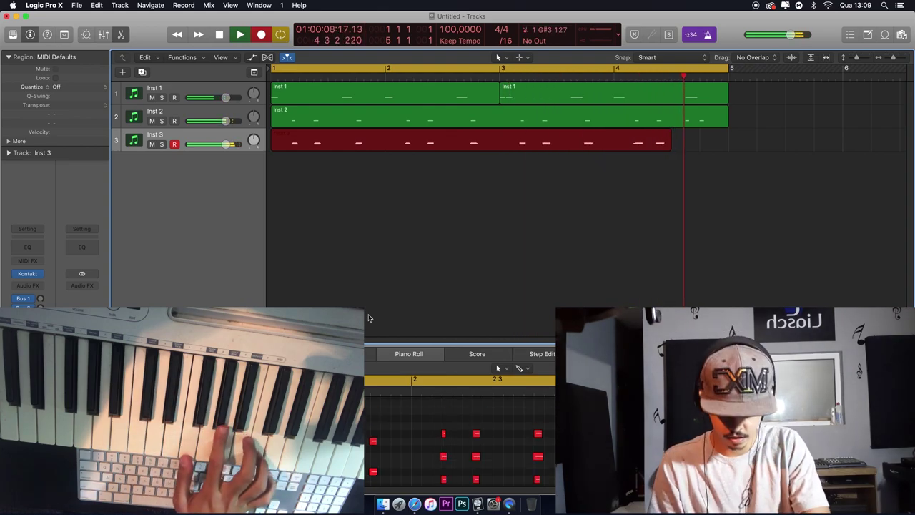
pyautogui.press('space')
pyautogui.press('space')
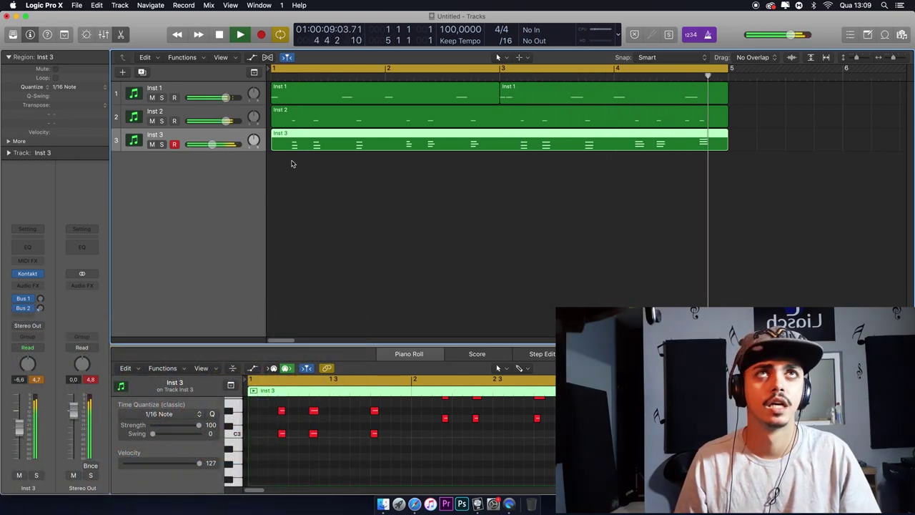
pyautogui.press('space')
# Step: Duplicate the Inst 3 track and load an instrument from the Morpheus library into the new track's Kontakt
pyautogui.click(142, 72)
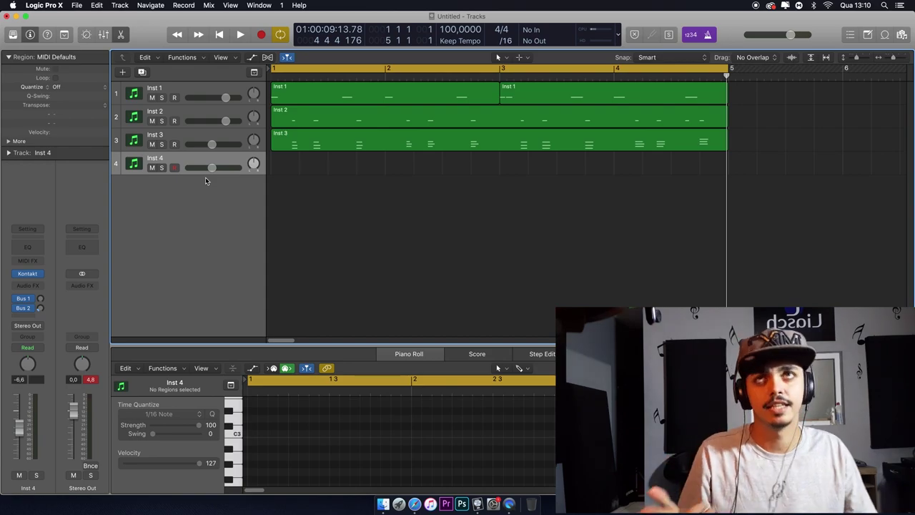
pyautogui.click(28, 274)
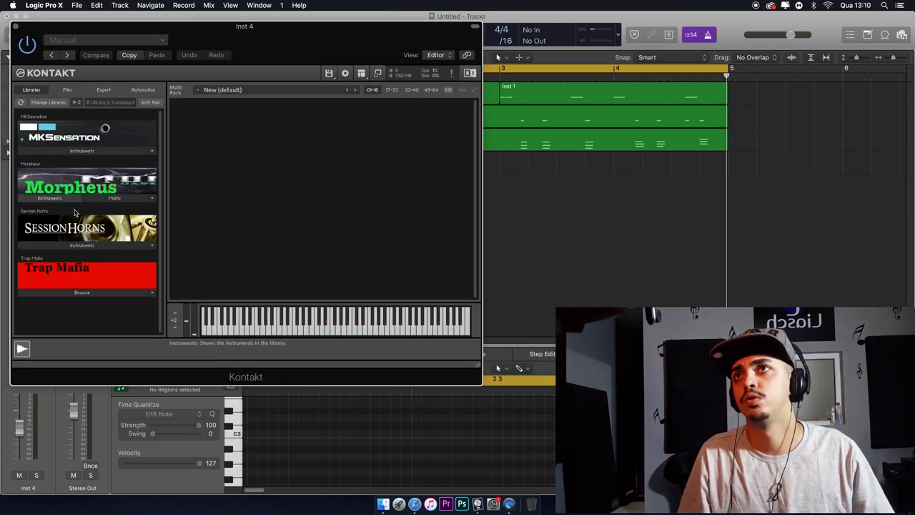
pyautogui.click(50, 198)
pyautogui.scroll(-3, 61, 243)
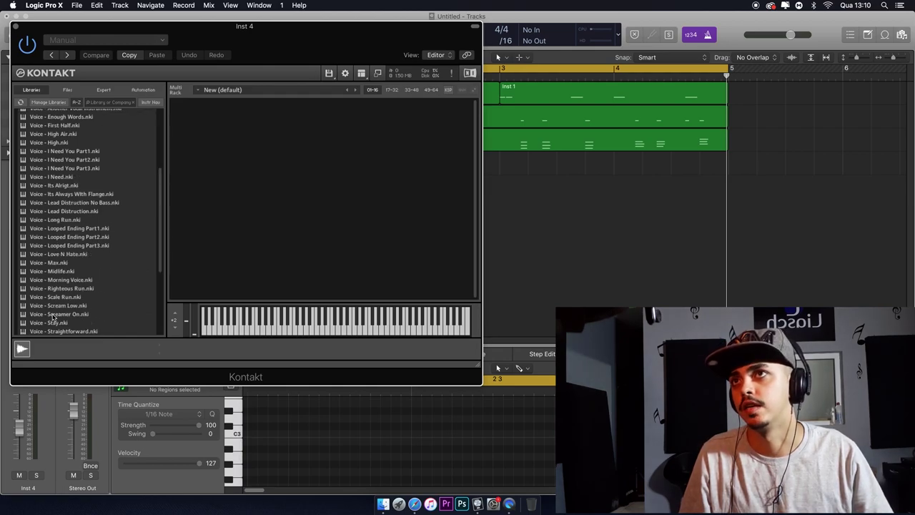
pyautogui.scroll(5, 71, 214)
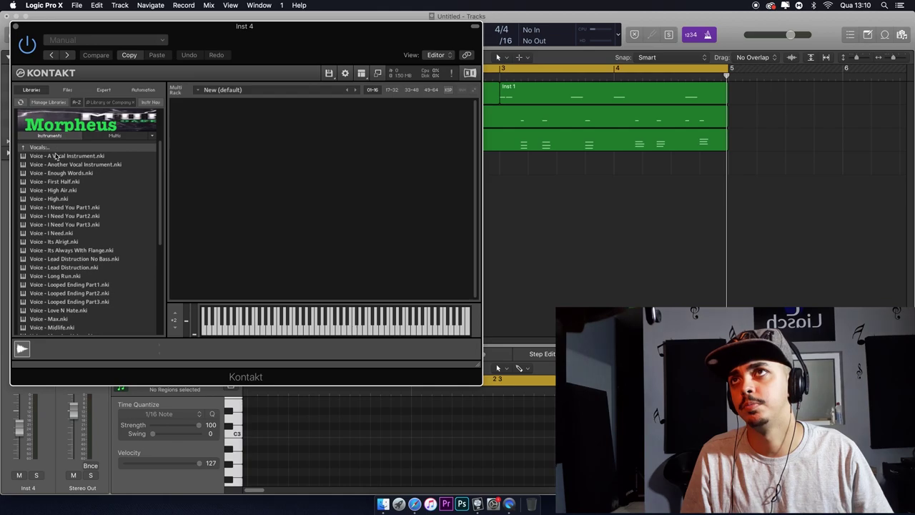
pyautogui.click(55, 148)
pyautogui.click(47, 242)
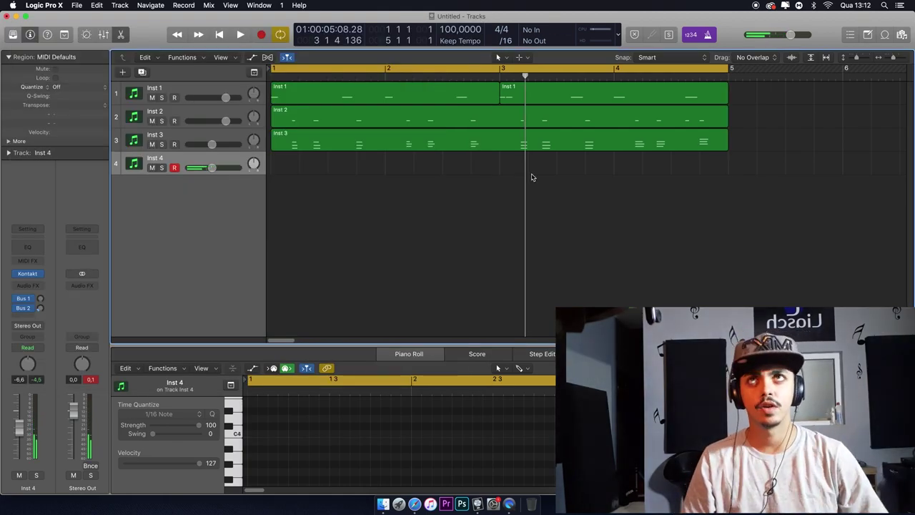
# Step: Record a four-bar single-note melody on the Inst 4 track, quantized to 1/16, and play it back
pyautogui.press('r')
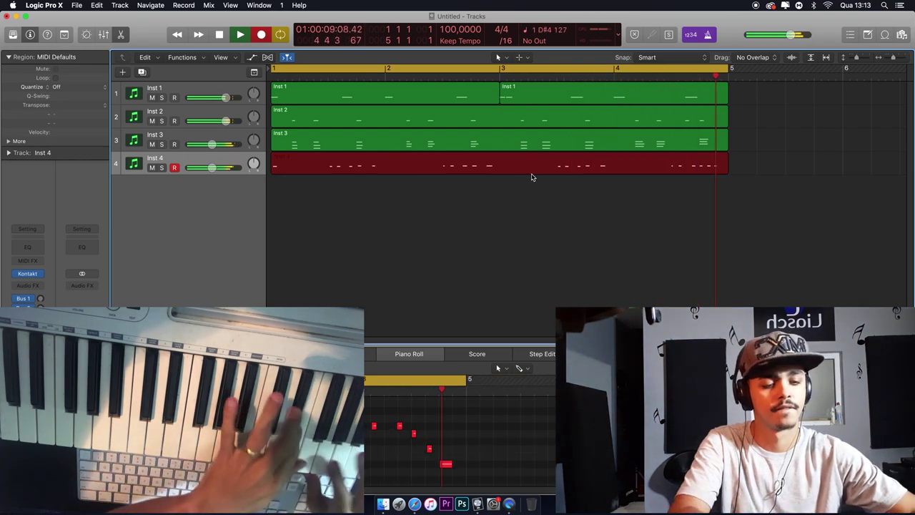
pyautogui.press('space')
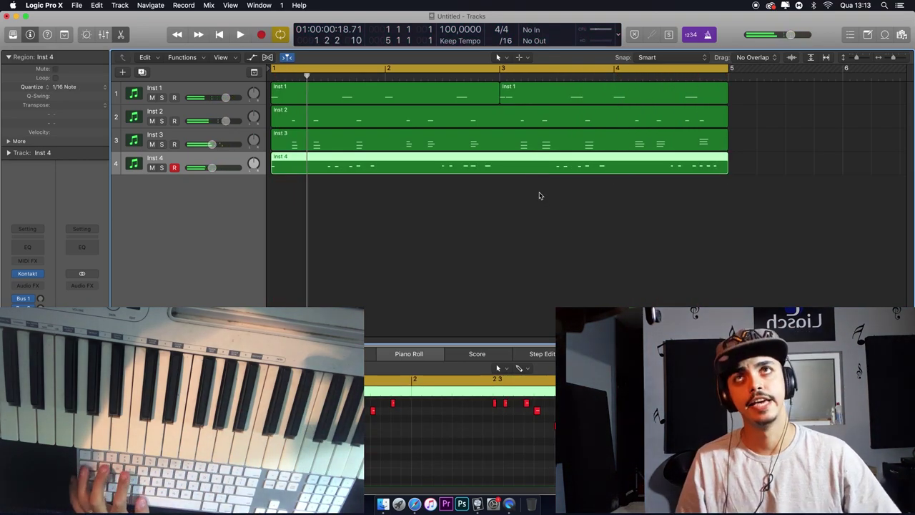
pyautogui.press('space')
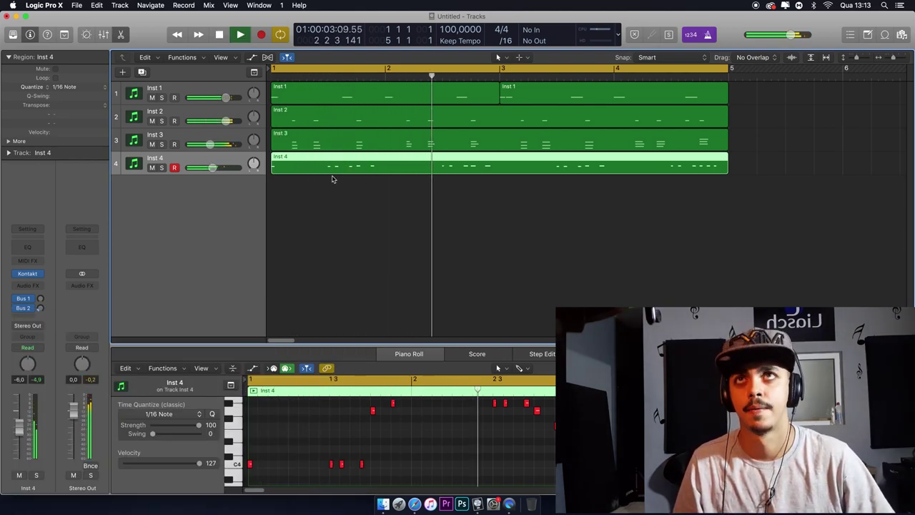
pyautogui.press('space')
# Step: Transpose all notes of the Inst 4 melody up an octave and listen to it with the beat
pyautogui.click(542, 443)
pyautogui.press('super+a')
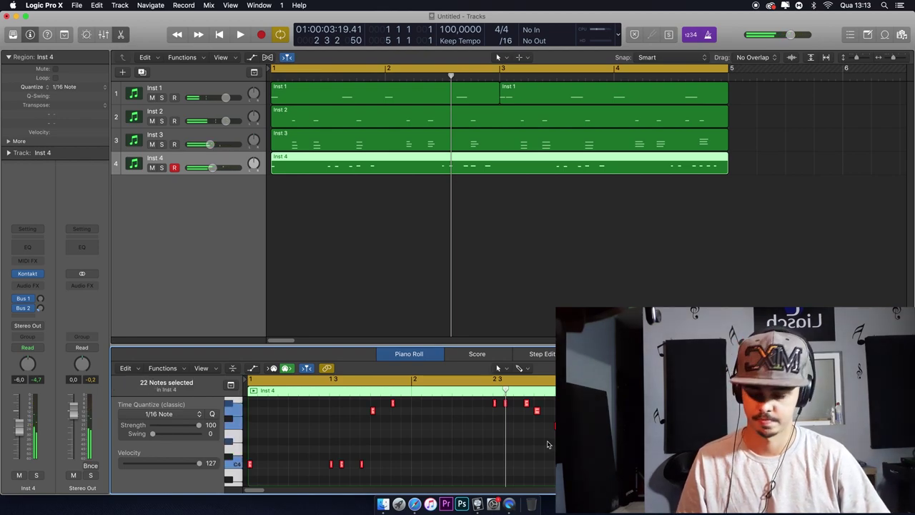
pyautogui.press('space')
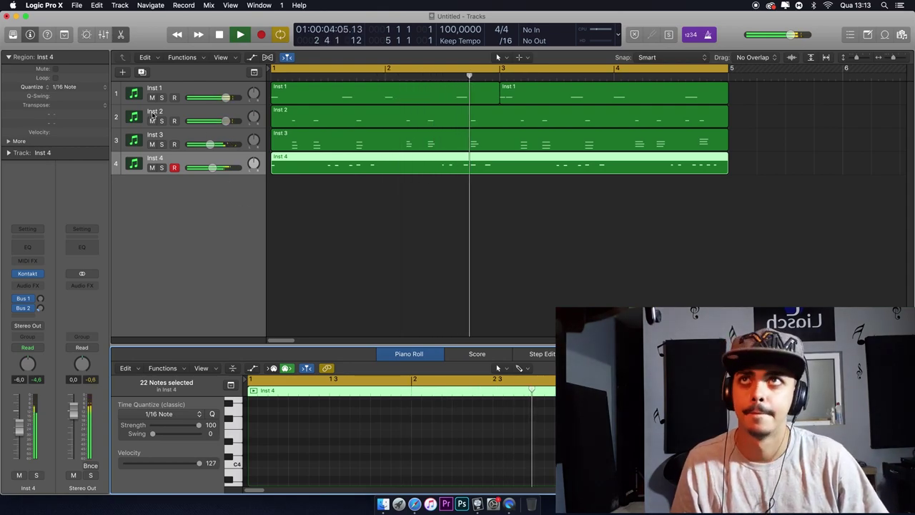
# Step: Duplicate the Inst 4 track and load Pad - Bell Pad.nki from the Morpheus Pads folder into the new track's Kontakt
pyautogui.press('super+d')
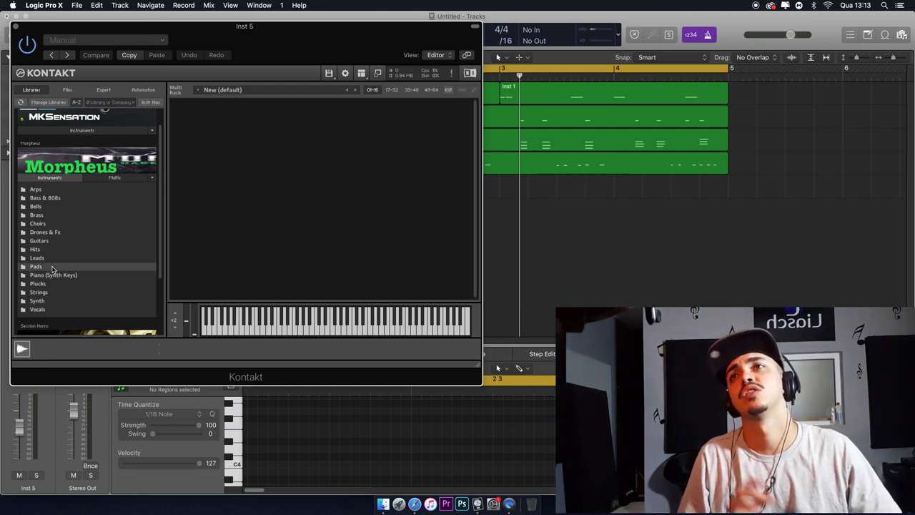
pyautogui.doubleClick(52, 267)
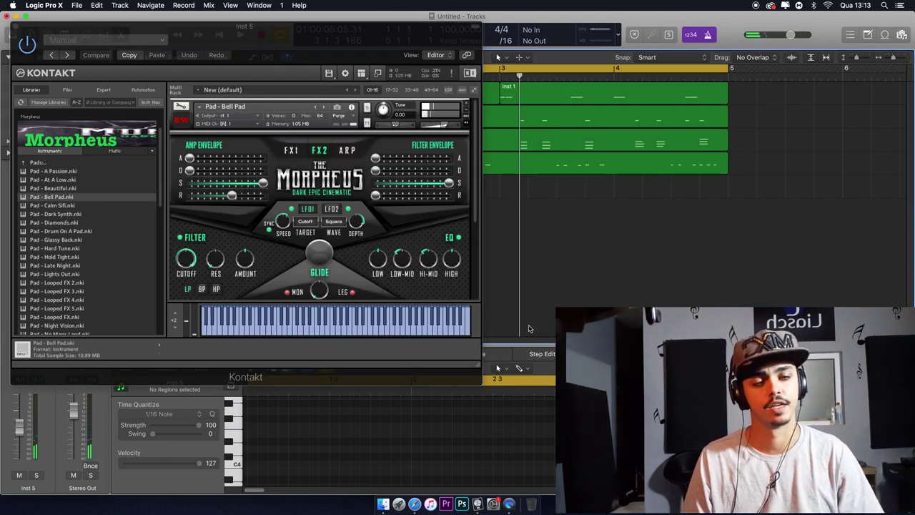
# Step: Record a four-bar progression of sustained pad chords on the Inst 5 track
pyautogui.press('r')
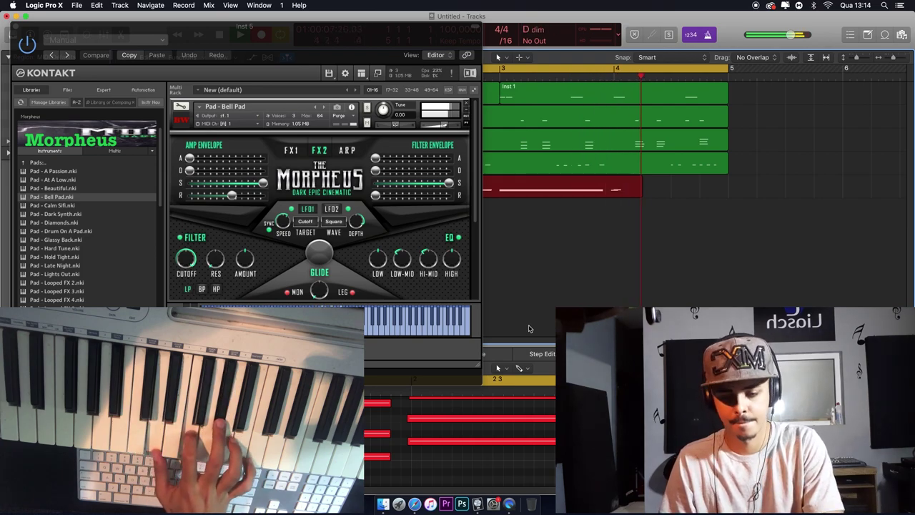
pyautogui.press('space')
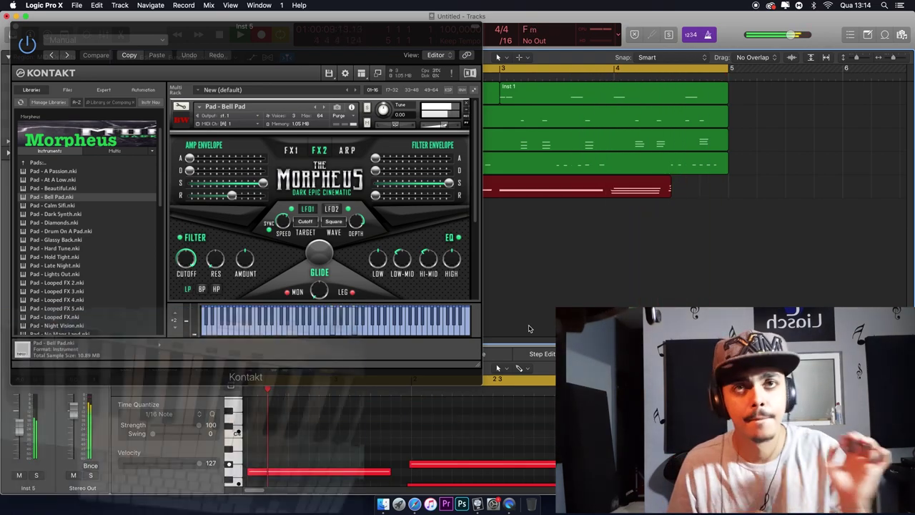
# Step: Finish the Inst 5 pad recording, quantize it to 1/16 Note, and play it back with the beat
pyautogui.press('space')
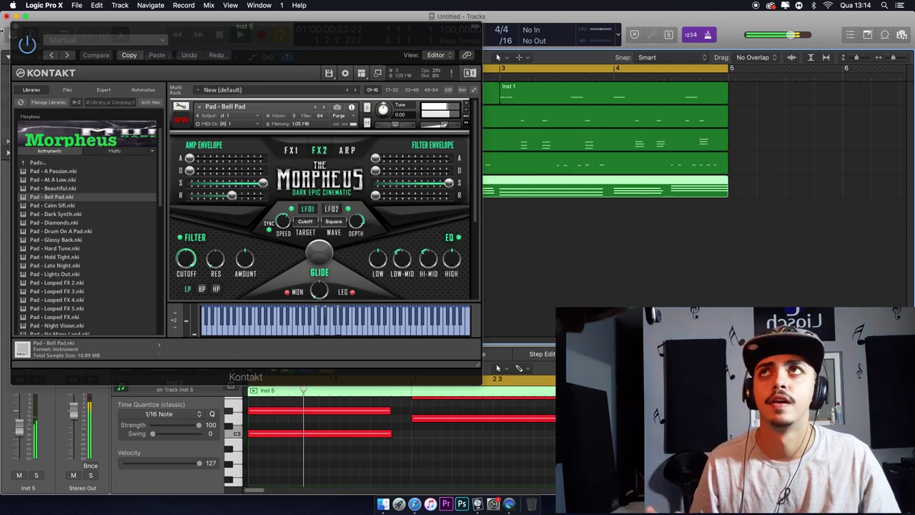
pyautogui.click(15, 26)
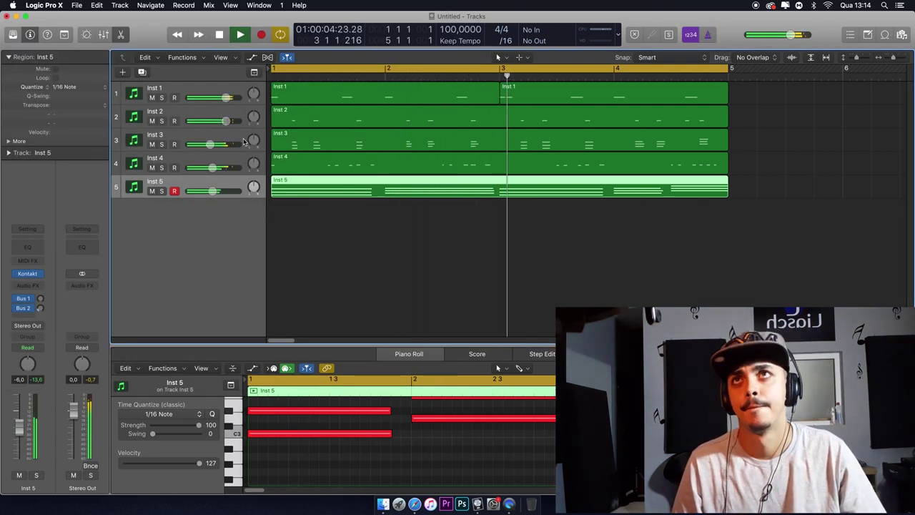
pyautogui.press('space')
# Step: Transpose all notes of the Inst 3 chord region and play the beat back
pyautogui.click(301, 144)
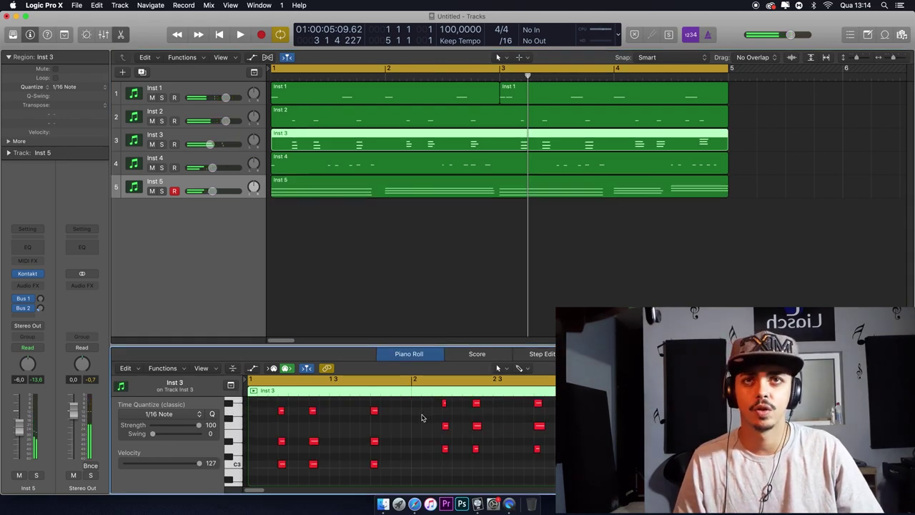
pyautogui.press('super+a')
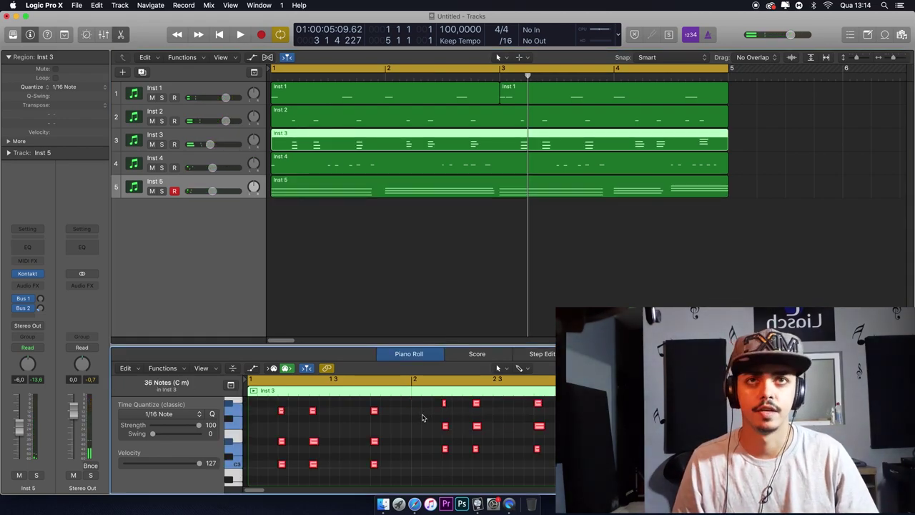
pyautogui.press('space')
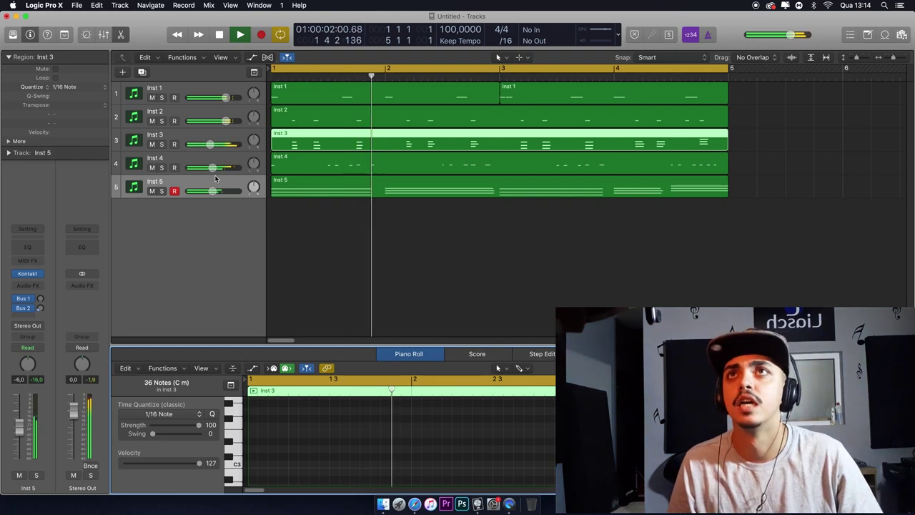
# Step: Raise the volume of the Inst 5 pad track to -5.1 dB while the beat plays
pyautogui.moveTo(218, 190); pyautogui.dragTo(223, 191)
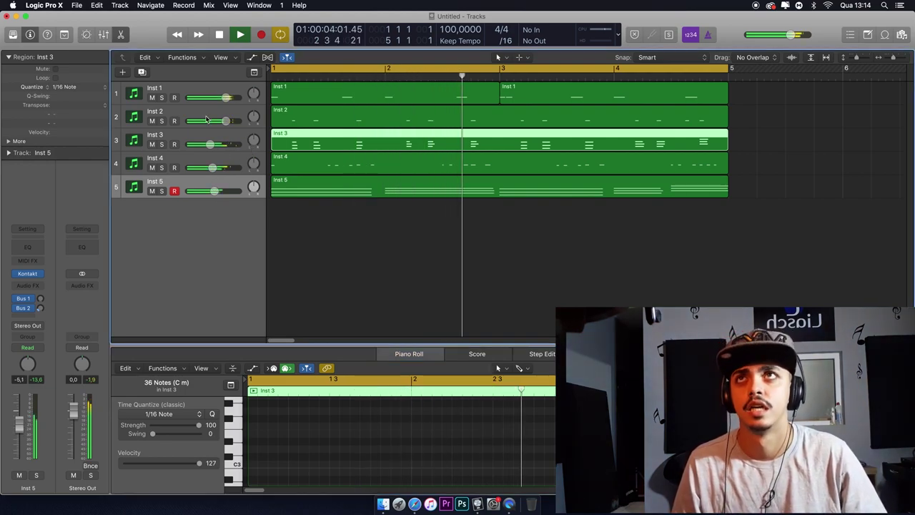
pyautogui.press('space')
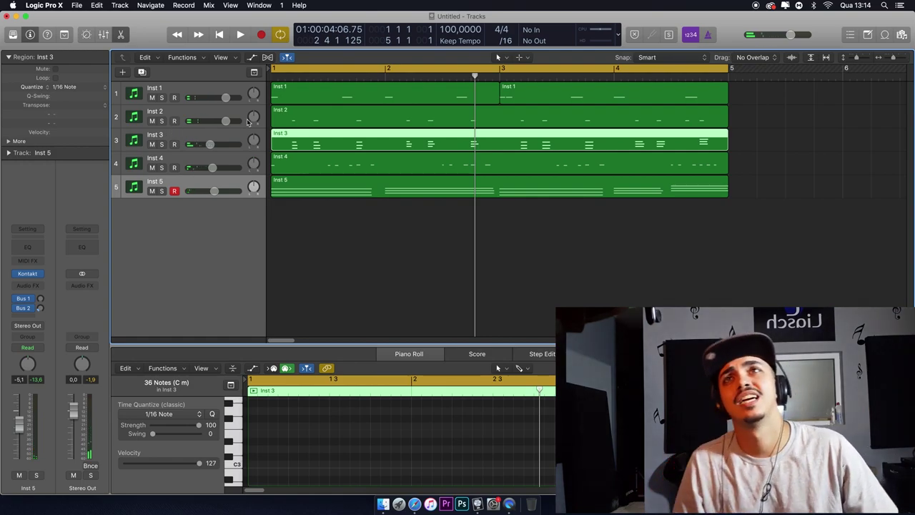
# Step: Duplicate the Inst 2 track and record a four-bar line of sustained single notes on the new track, quantized to 1/16 Note
pyautogui.press('cmd+d')
pyautogui.press('cmd+w')
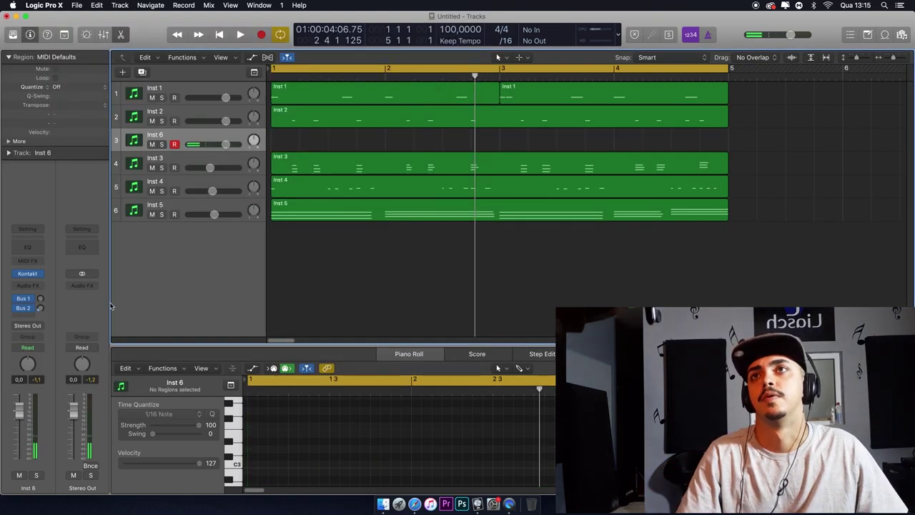
pyautogui.press('r')
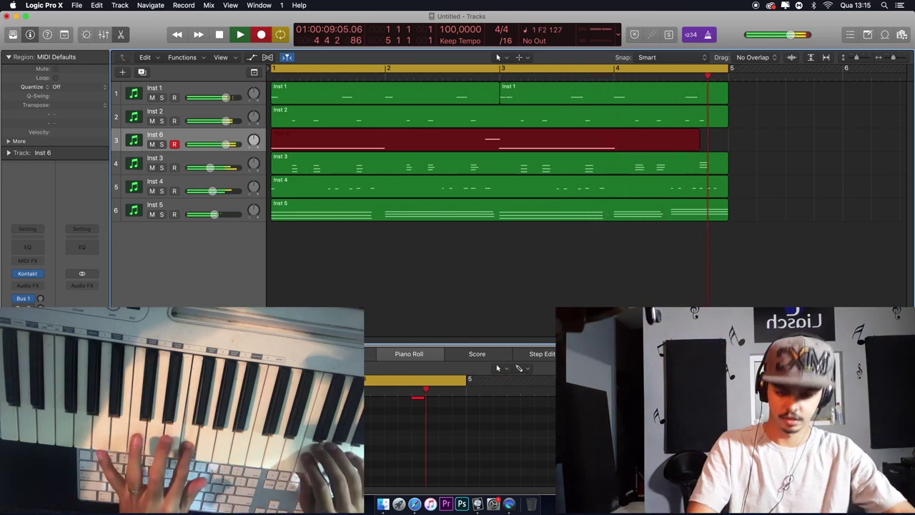
pyautogui.press('space')
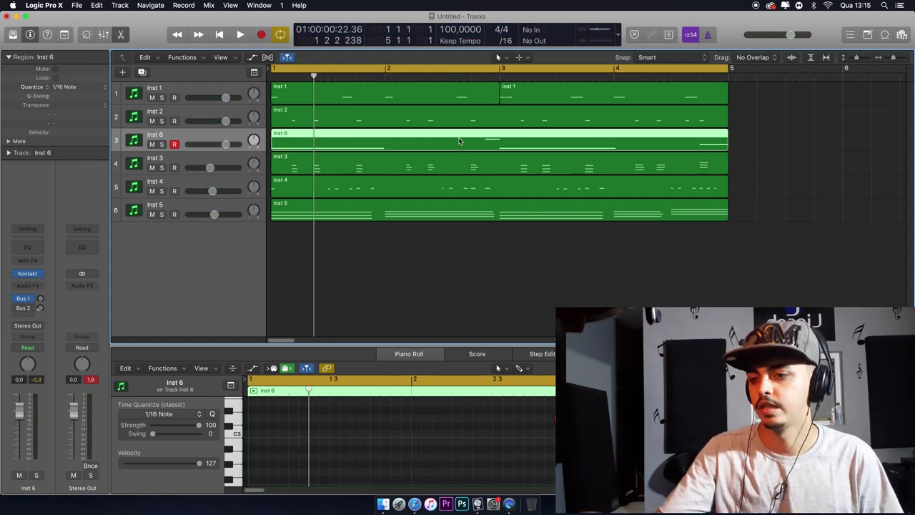
# Step: Select the Inst 1 and Inst 2 tracks together and raise their volume to about 1.8 dB
pyautogui.click(196, 115)
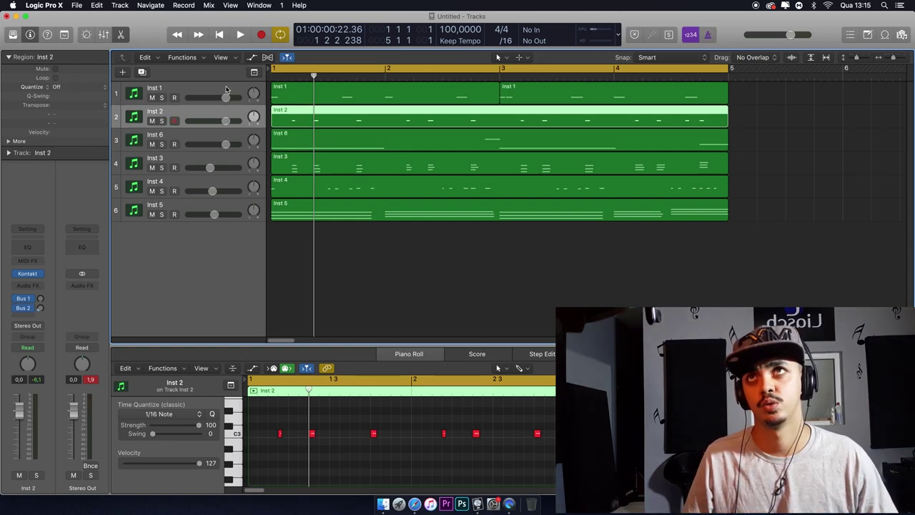
pyautogui.keyDown('shift'); pyautogui.click(221, 87); pyautogui.keyUp('shift')
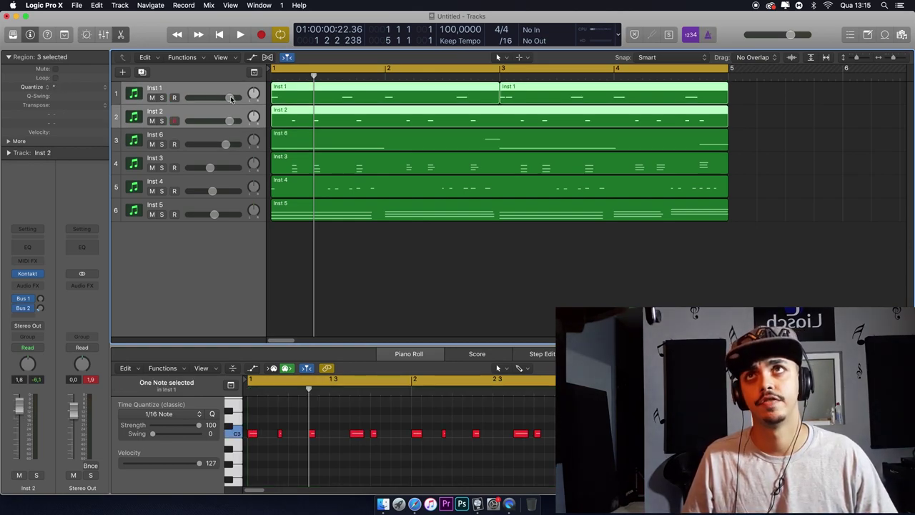